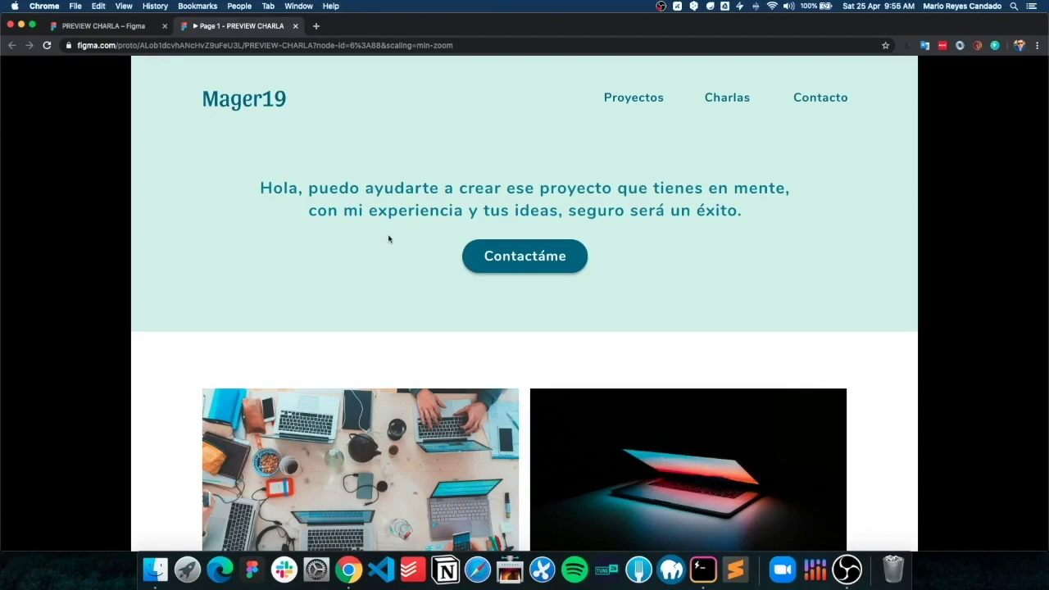
# - Scroll down and back up through the finished Mager19 Portfolio prototype preview
pyautogui.scroll(-3, 389, 238)
pyautogui.scroll(-2, 388, 242)
pyautogui.scroll(-3, 388, 246)
pyautogui.scroll(-4, 389, 250)
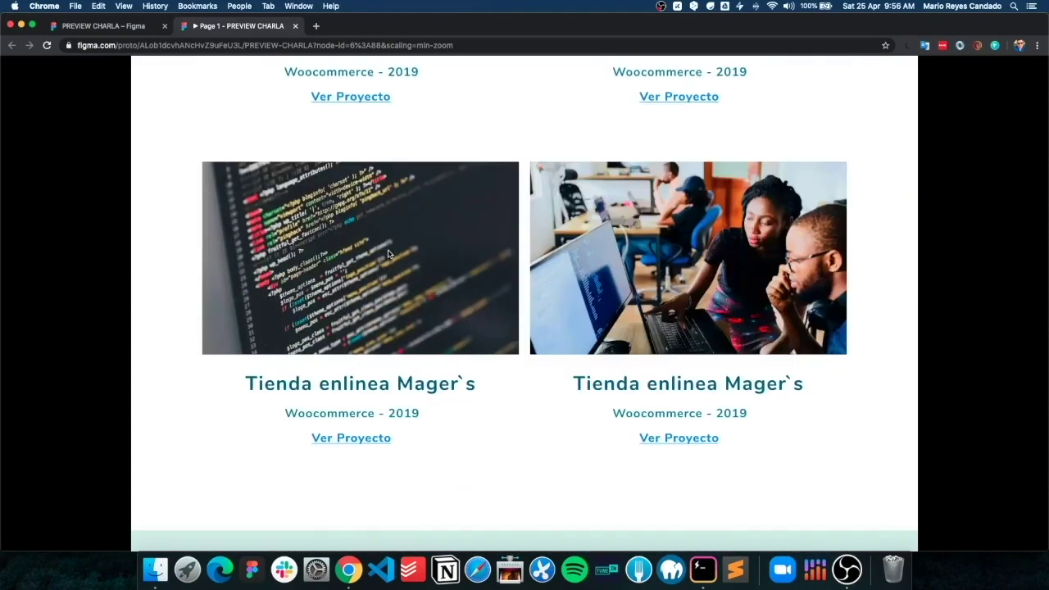
pyautogui.scroll(-2, 388, 254)
pyautogui.scroll(3, 388, 254)
pyautogui.scroll(2, 388, 262)
pyautogui.scroll(4, 389, 267)
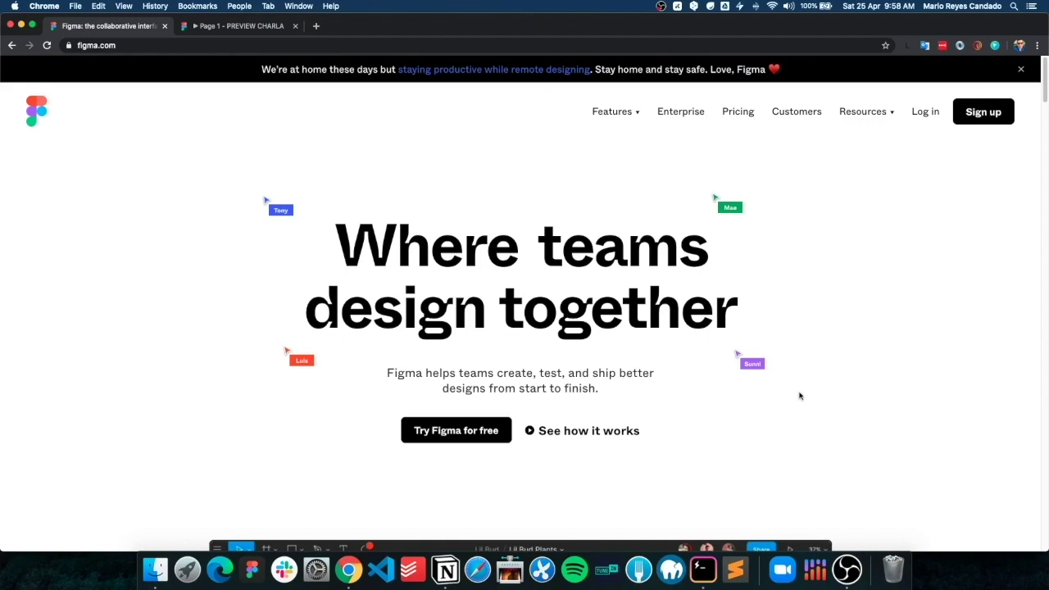
# - Scroll down through the figma.com landing page
pyautogui.scroll(-3, 798, 393)
pyautogui.scroll(2, 726, 394)
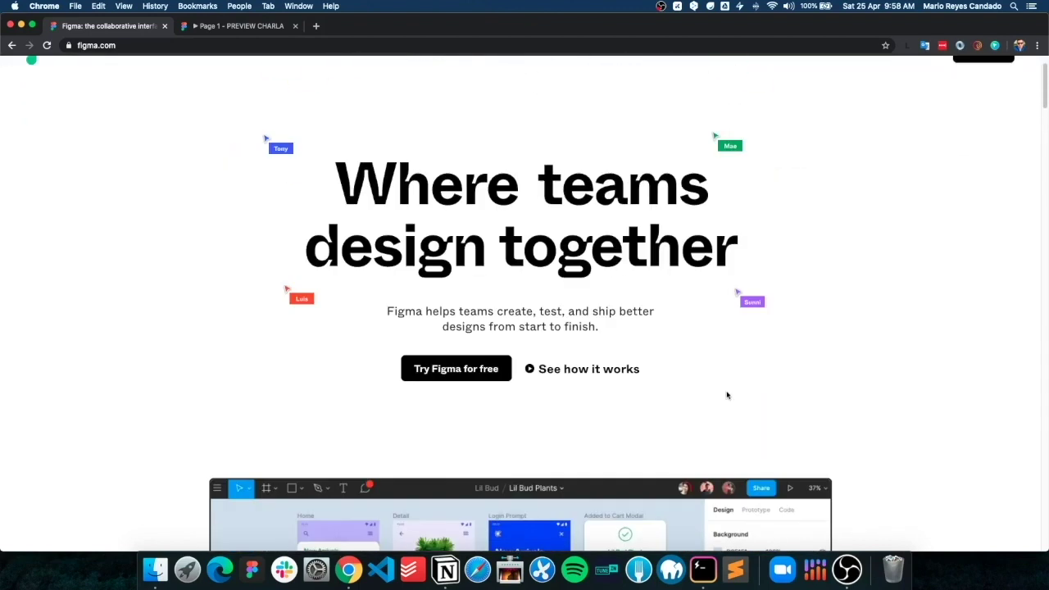
pyautogui.scroll(-10, 726, 393)
pyautogui.scroll(-4, 726, 393)
pyautogui.scroll(-3, 725, 395)
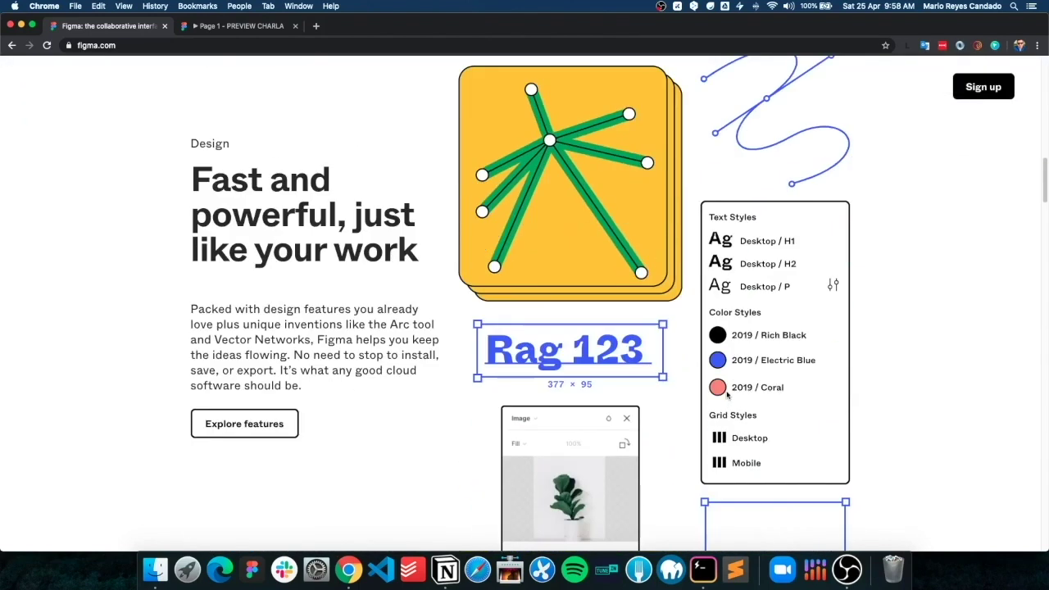
pyautogui.scroll(-2, 726, 395)
pyautogui.scroll(-2, 726, 395)
pyautogui.scroll(-5, 726, 395)
pyautogui.scroll(-5, 726, 394)
pyautogui.scroll(-5, 726, 392)
pyautogui.scroll(-5, 725, 392)
pyautogui.scroll(-5, 725, 394)
pyautogui.scroll(-5, 724, 394)
pyautogui.scroll(-5, 725, 396)
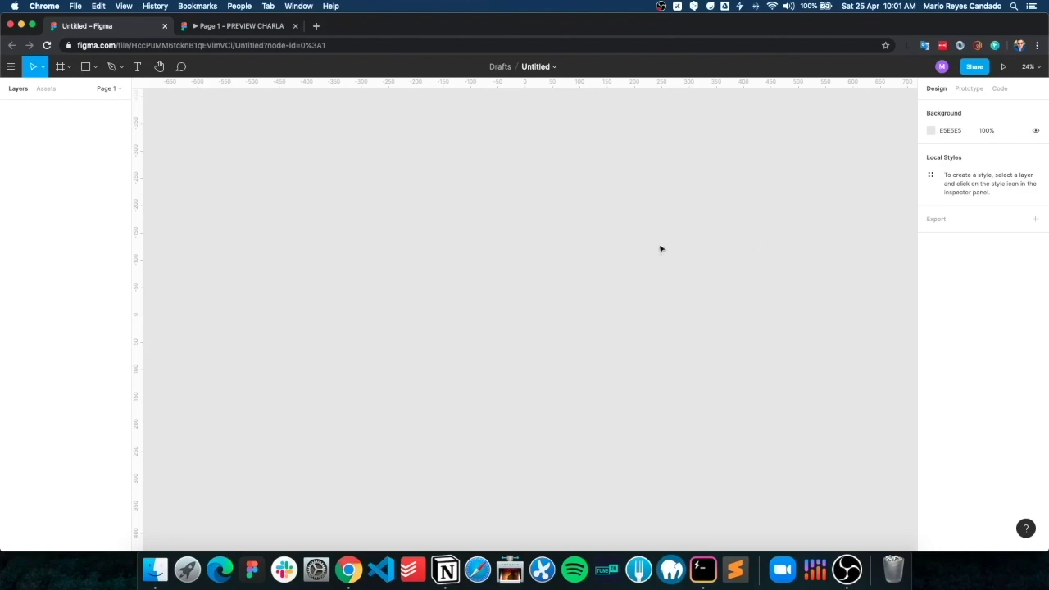
# - Add a 1440×900 MacBook Pro frame from the Frame tool's Desktop presets
pyautogui.moveTo(487, 316); pyautogui.dragTo(370, 270)
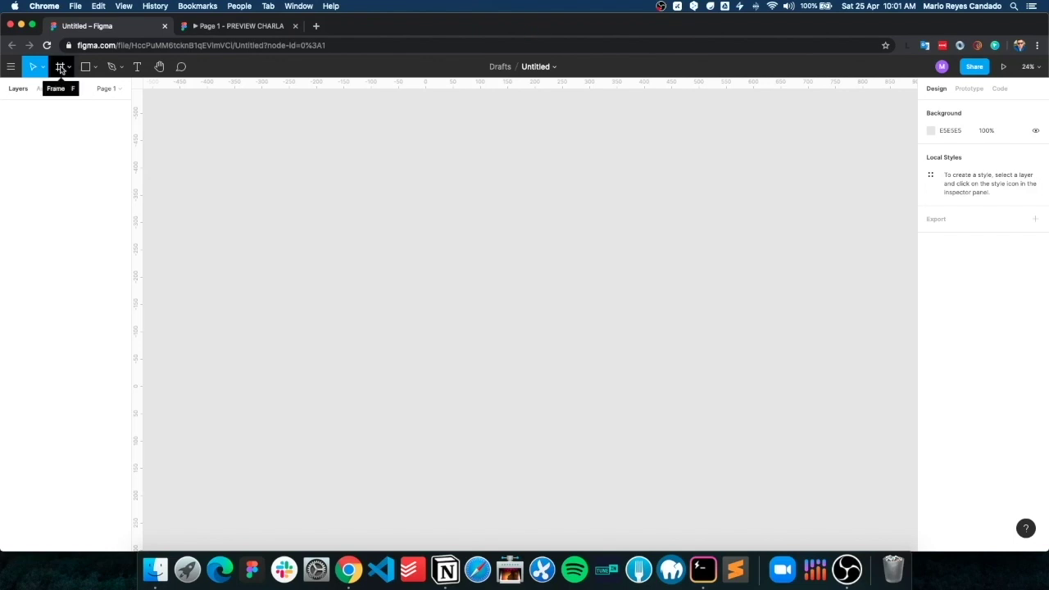
pyautogui.click(61, 69)
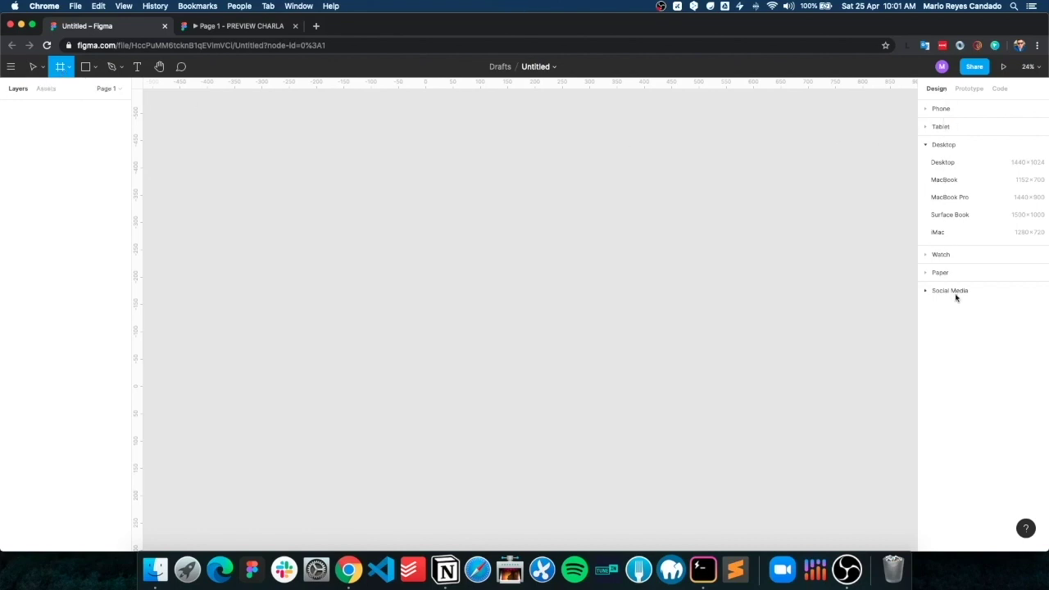
pyautogui.click(940, 111)
pyautogui.click(940, 116)
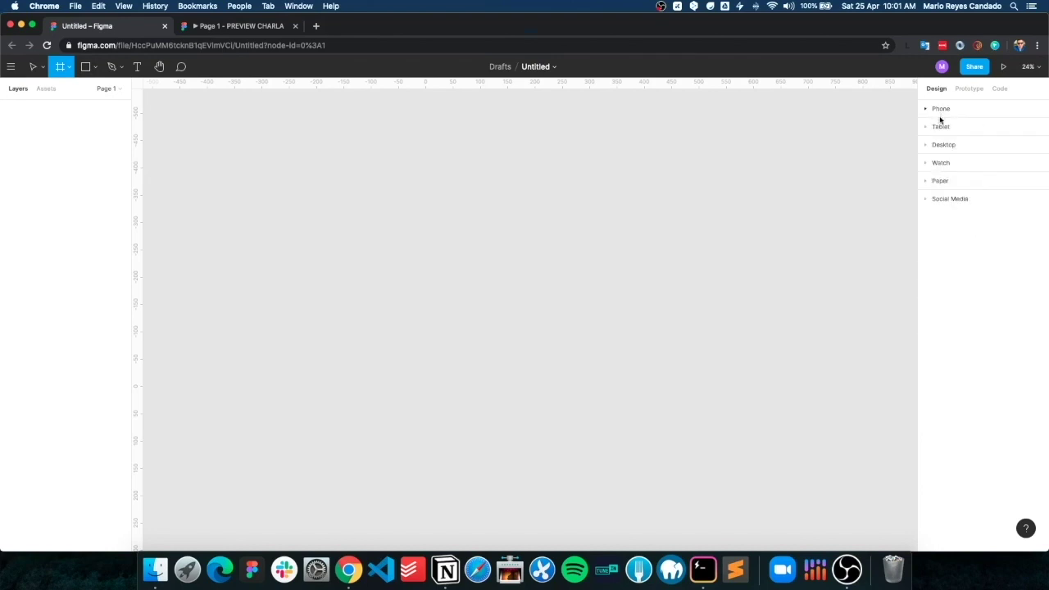
pyautogui.click(943, 145)
pyautogui.click(943, 145)
pyautogui.click(947, 145)
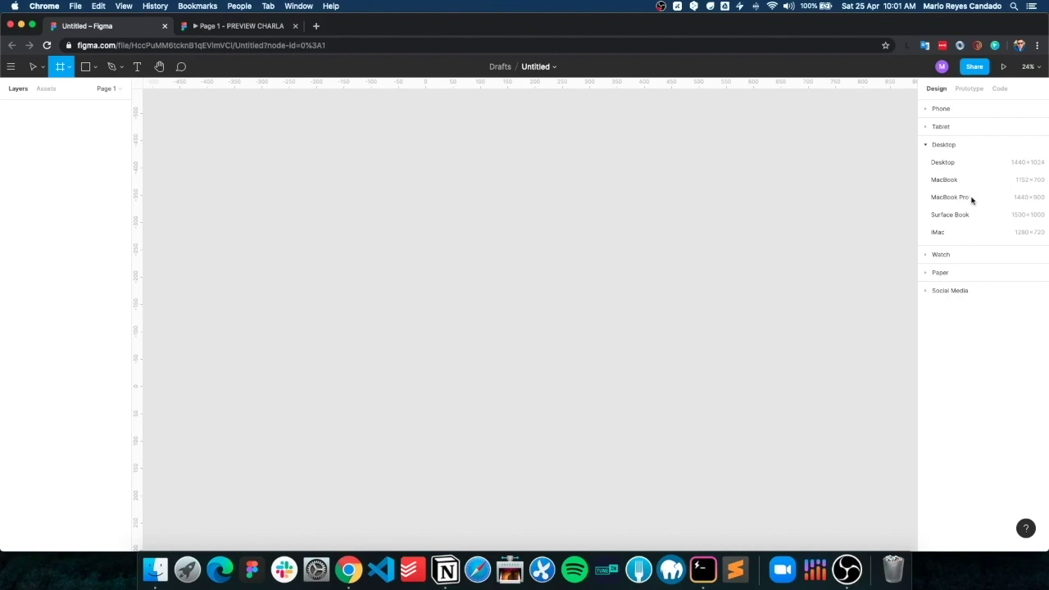
pyautogui.click(972, 200)
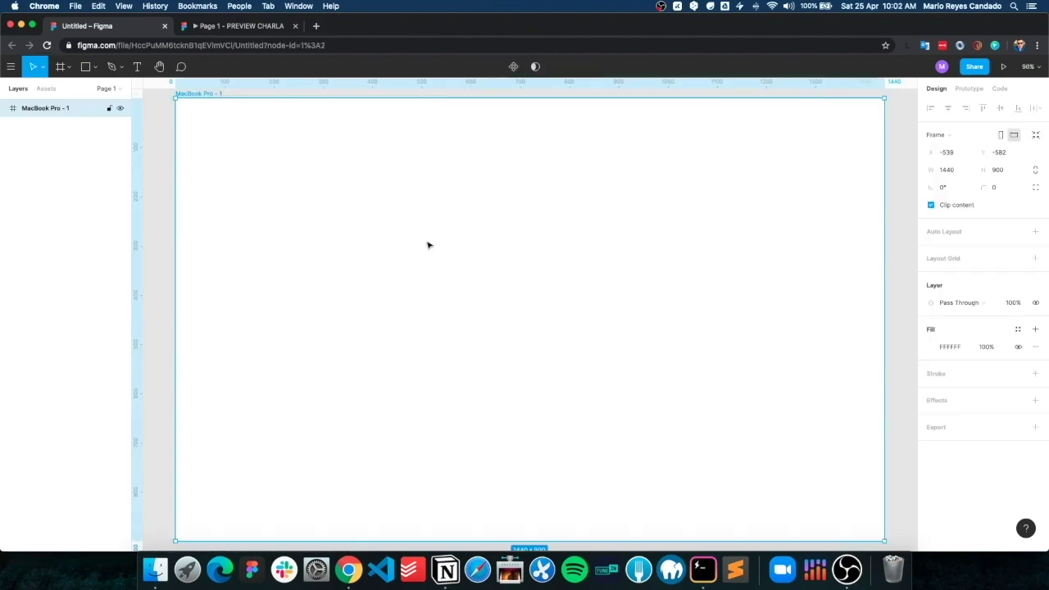
# - Rename the MacBook Pro - 1 frame to 'Wireframe'
pyautogui.hotkey('shift', '1')
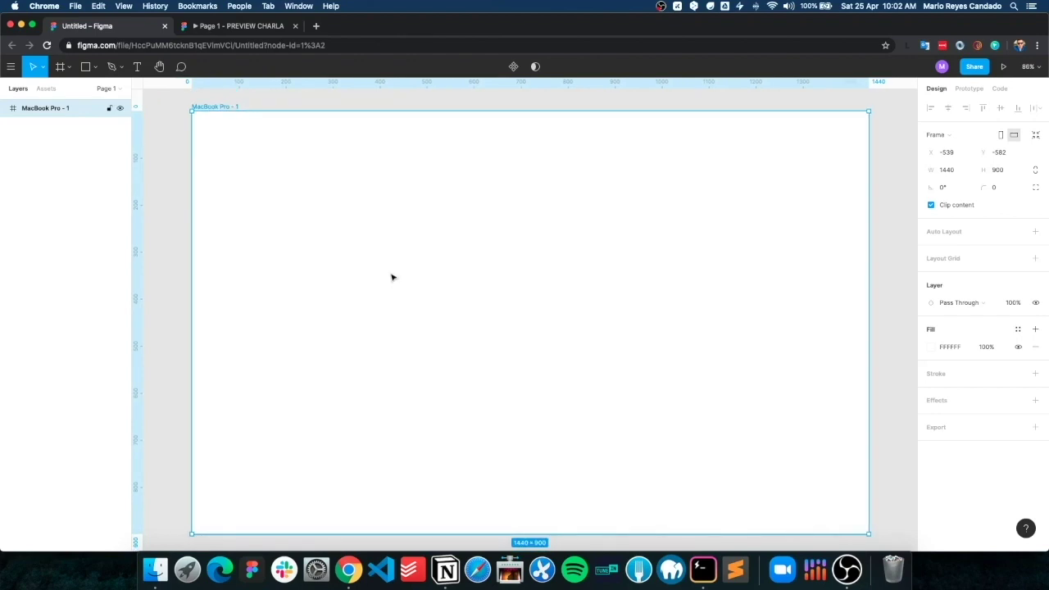
pyautogui.scroll(-1, 392, 277)
pyautogui.scroll(-3, 391, 277)
pyautogui.scroll(5, 392, 277)
pyautogui.scroll(-5, 391, 277)
pyautogui.scroll(-3, 392, 277)
pyautogui.scroll(1, 392, 277)
pyautogui.scroll(5, 391, 277)
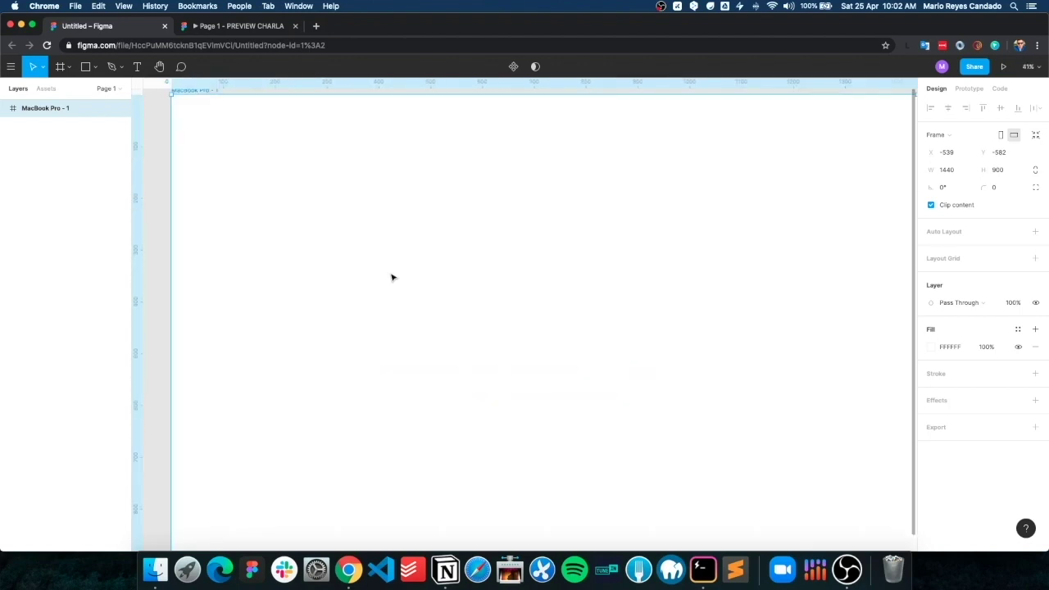
pyautogui.scroll(-10, 391, 277)
pyautogui.scroll(3, 391, 277)
pyautogui.scroll(3, 392, 277)
pyautogui.scroll(-5, 391, 277)
pyautogui.scroll(1, 392, 277)
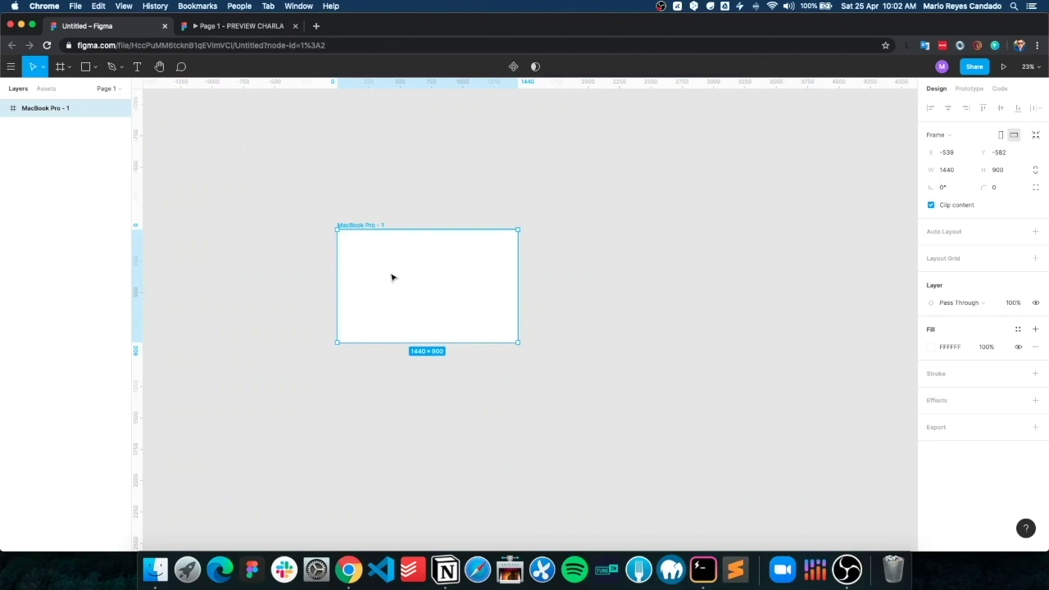
pyautogui.hscroll(-2, 390, 219)
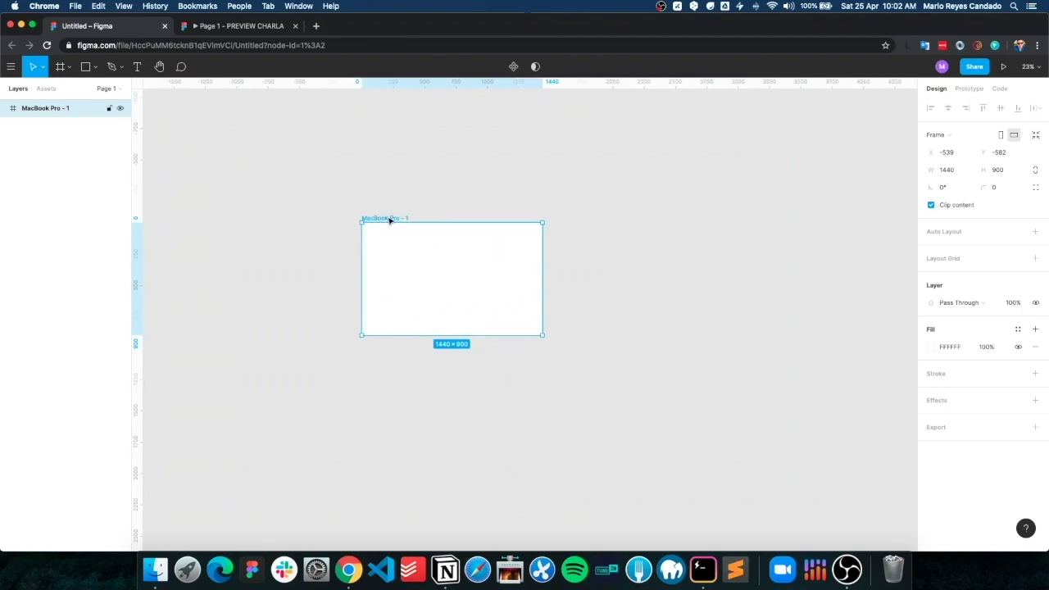
pyautogui.press('super+r')
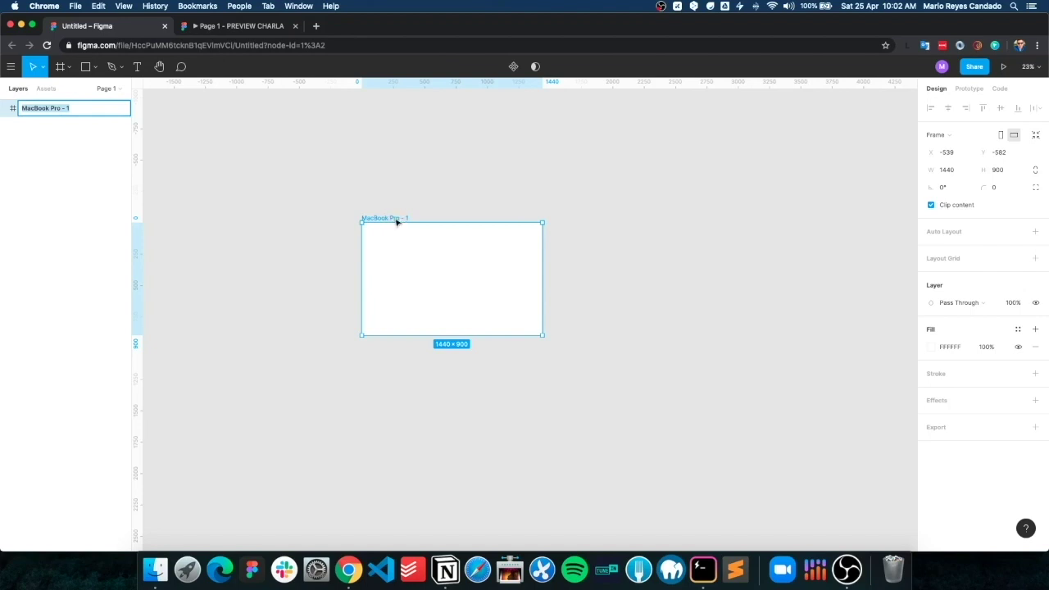
pyautogui.write('Wi')
pyautogui.write('reframe')
pyautogui.press('Return')
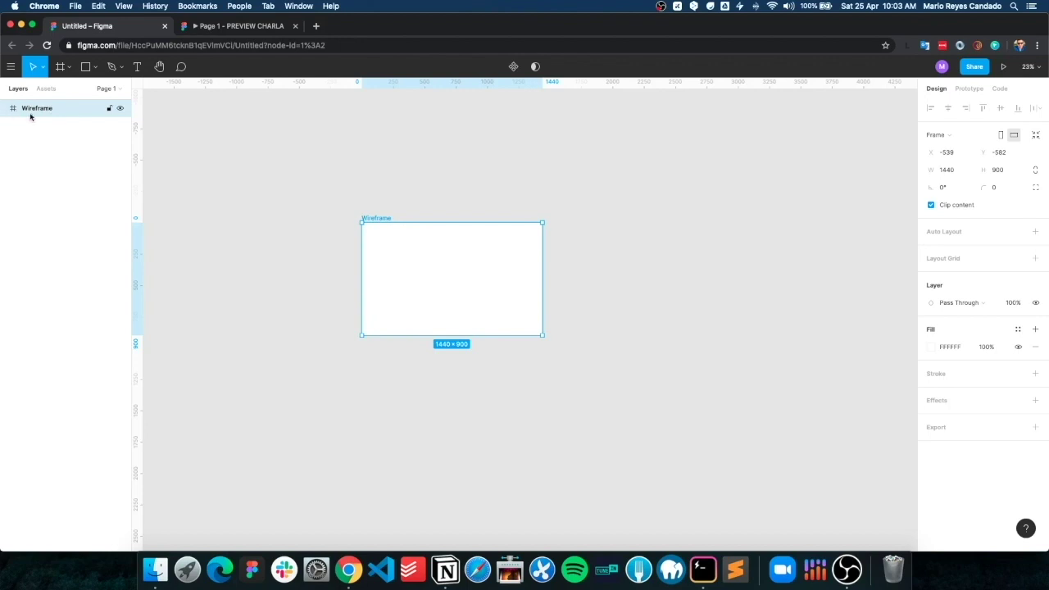
# - Centre the view on the empty Wireframe frame
pyautogui.scroll(1, 388, 258)
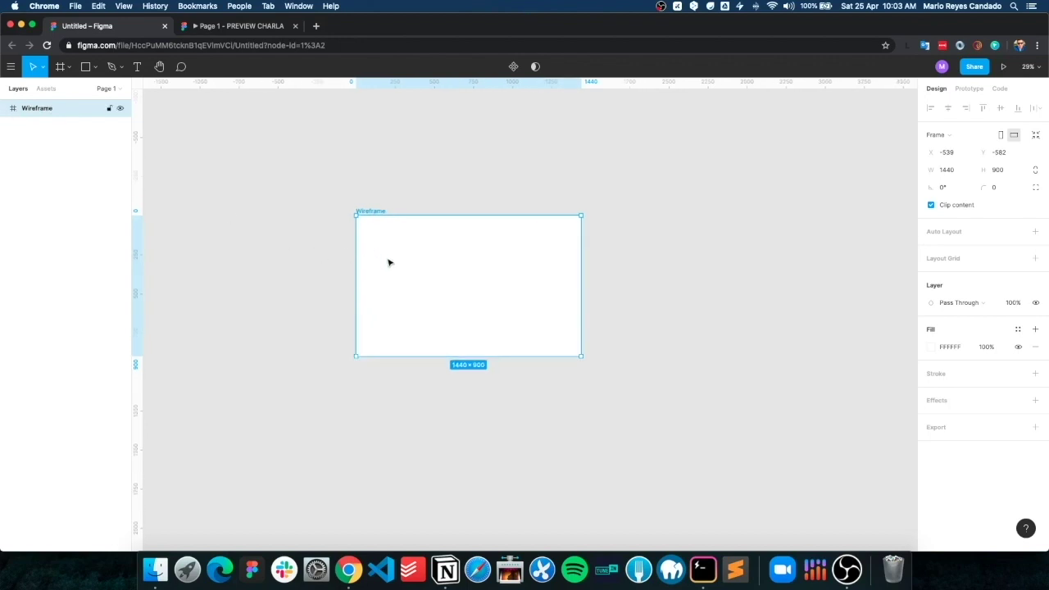
pyautogui.scroll(3, 389, 258)
pyautogui.scroll(1, 388, 259)
pyautogui.scroll(5, 389, 265)
pyautogui.moveTo(389, 265); pyautogui.dragTo(333, 258)
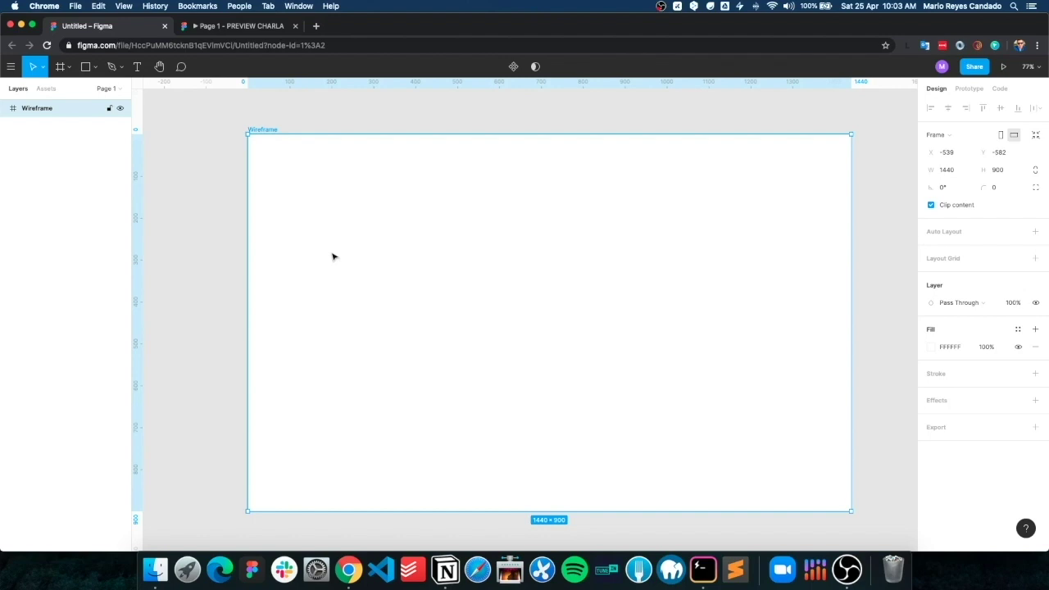
pyautogui.hscroll(2, 331, 261)
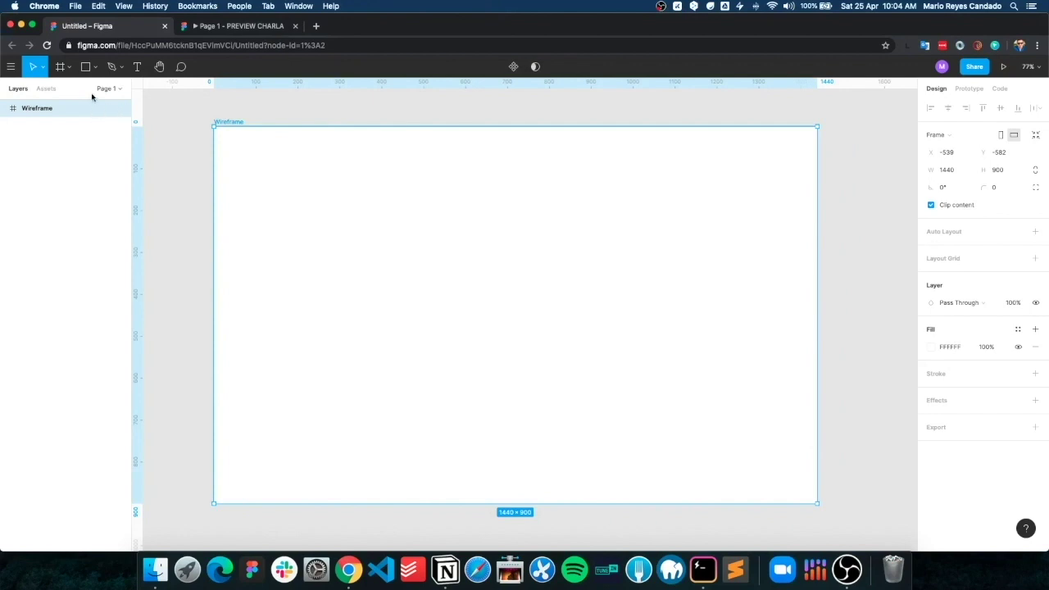
pyautogui.click(95, 68)
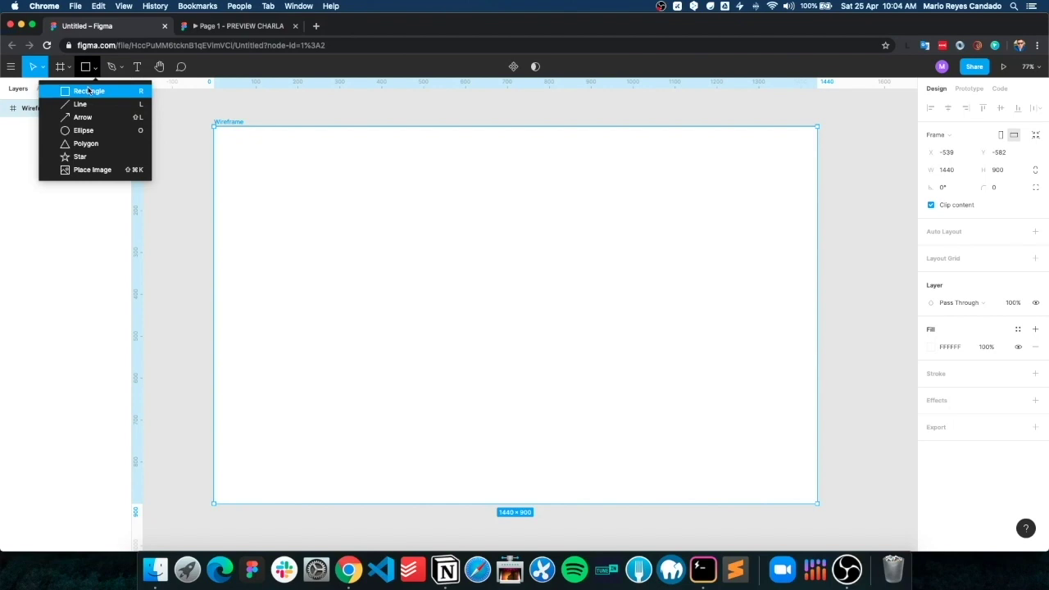
# - Draw a grey rectangle at the frame's top-left, sized to about 135×120
pyautogui.click(88, 91)
pyautogui.moveTo(239, 141)
pyautogui.mouseDown()
pyautogui.moveTo(388, 270)
pyautogui.moveTo(301, 177)
pyautogui.mouseUp()
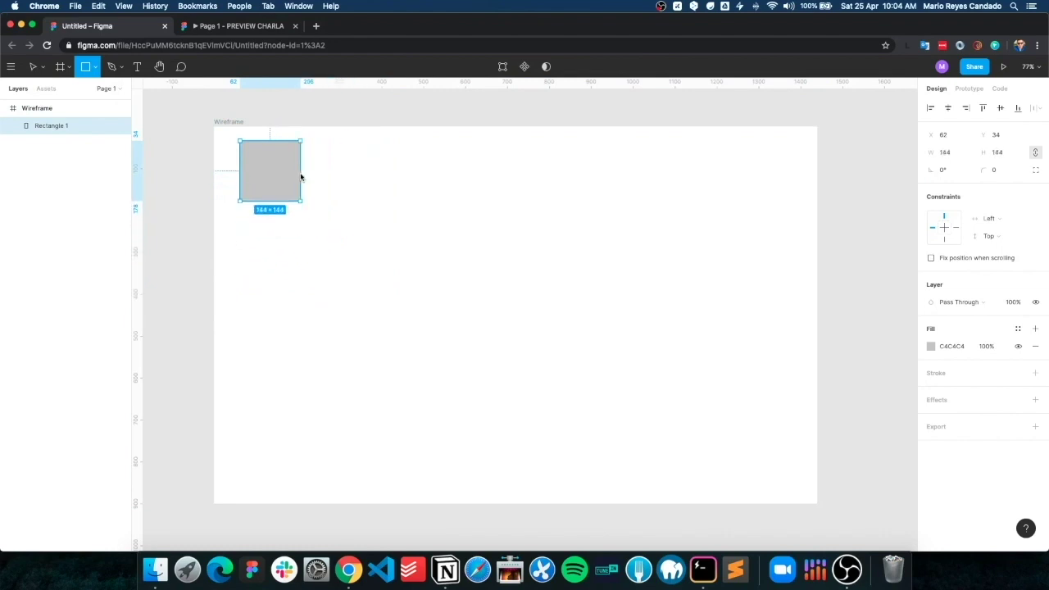
pyautogui.moveTo(300, 177)
pyautogui.mouseDown()
pyautogui.moveTo(391, 297)
pyautogui.moveTo(285, 203)
pyautogui.moveTo(307, 235)
pyautogui.mouseUp()
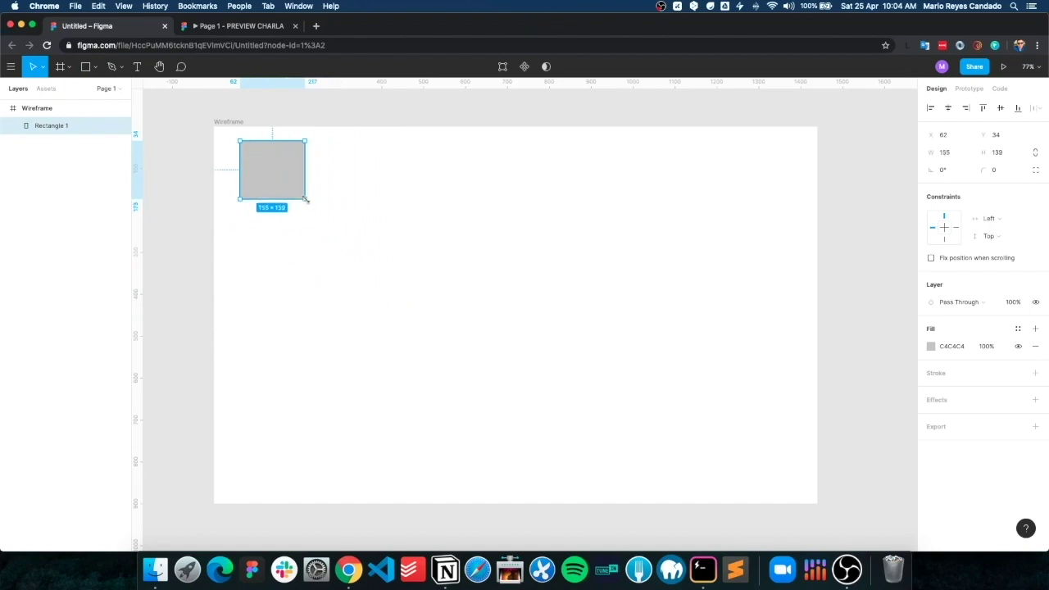
pyautogui.moveTo(305, 198)
pyautogui.mouseDown()
pyautogui.moveTo(289, 160)
pyautogui.moveTo(291, 182)
pyautogui.mouseUp()
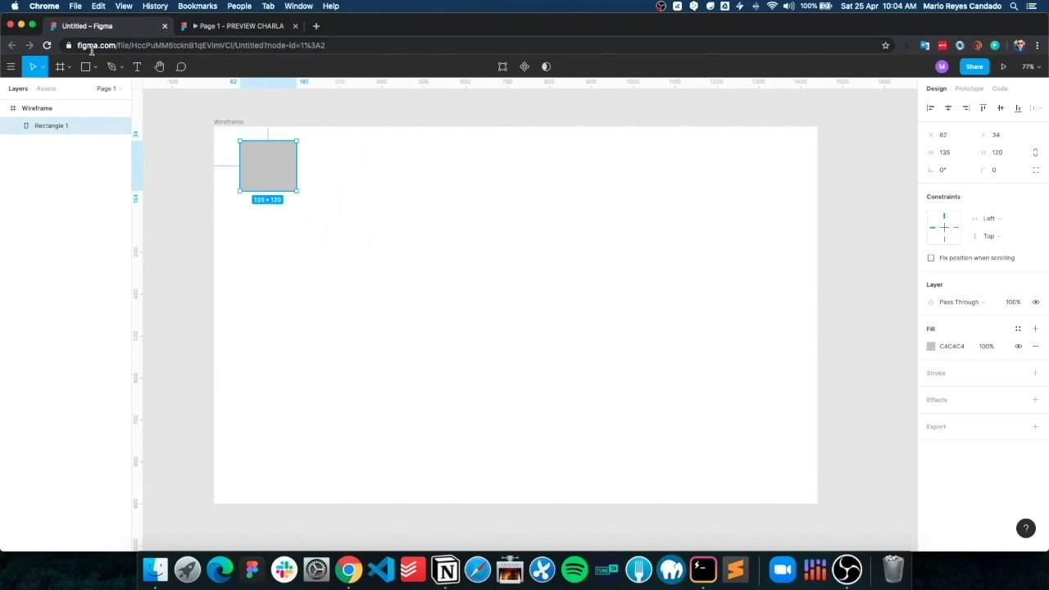
# - Draw a 145×144 circle beneath the grey rectangle
pyautogui.click(95, 67)
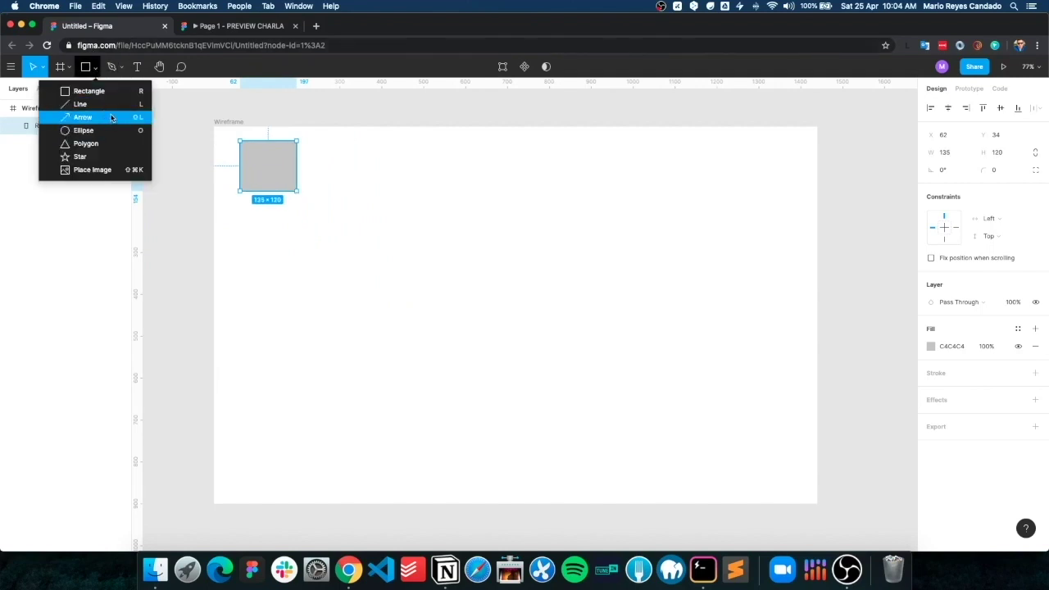
pyautogui.click(121, 130)
pyautogui.moveTo(319, 155)
pyautogui.mouseDown()
pyautogui.moveTo(390, 245)
pyautogui.moveTo(380, 215)
pyautogui.moveTo(275, 253)
pyautogui.mouseUp()
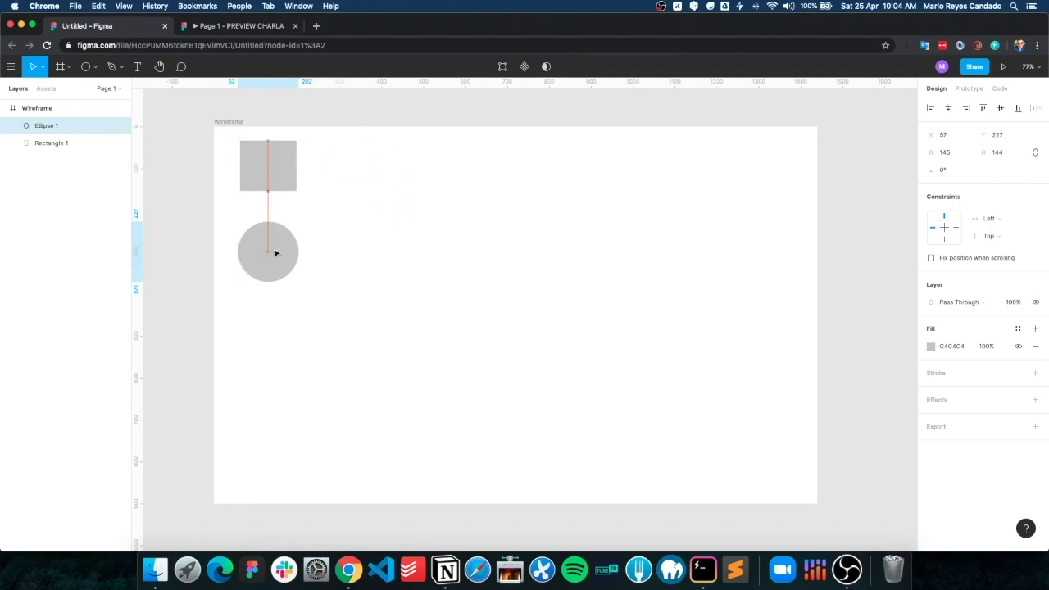
# - Align the grey rectangle to the Wireframe frame's centre, at X 653, Y 390
pyautogui.click(343, 206)
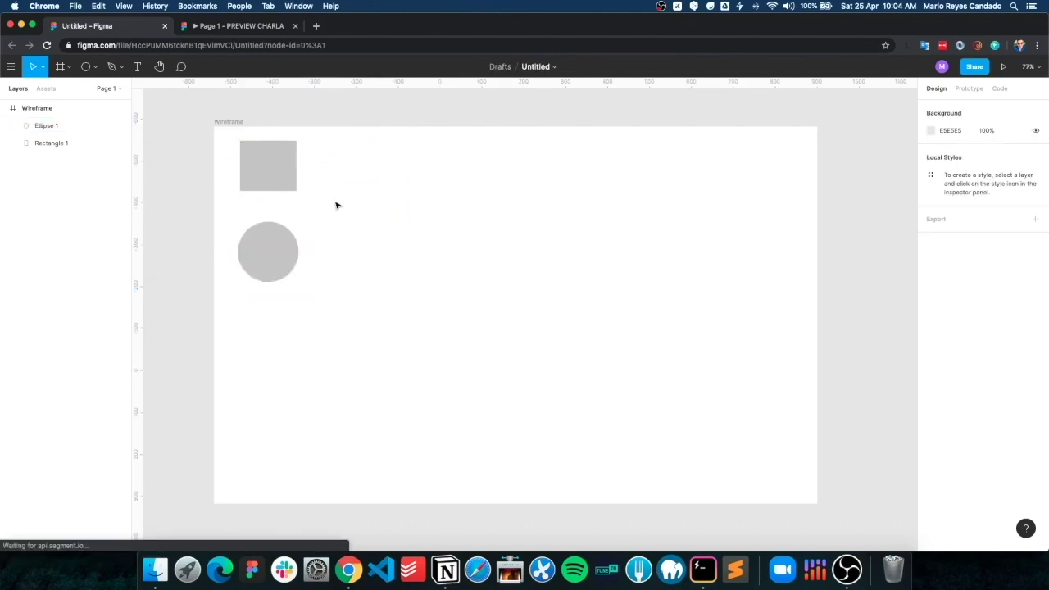
pyautogui.click(286, 163)
pyautogui.click(361, 170)
pyautogui.click(276, 168)
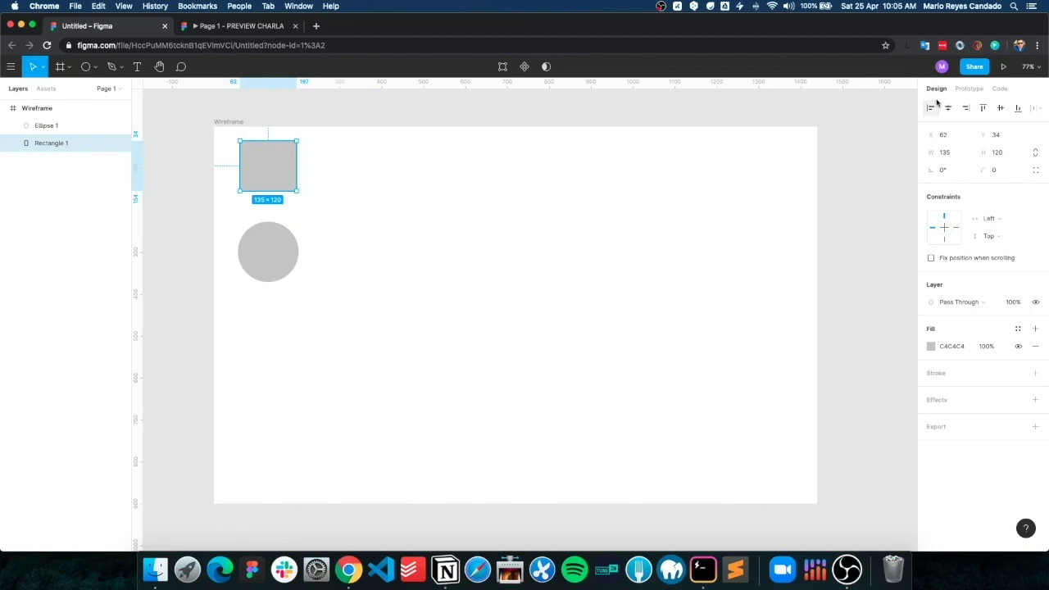
pyautogui.click(546, 220)
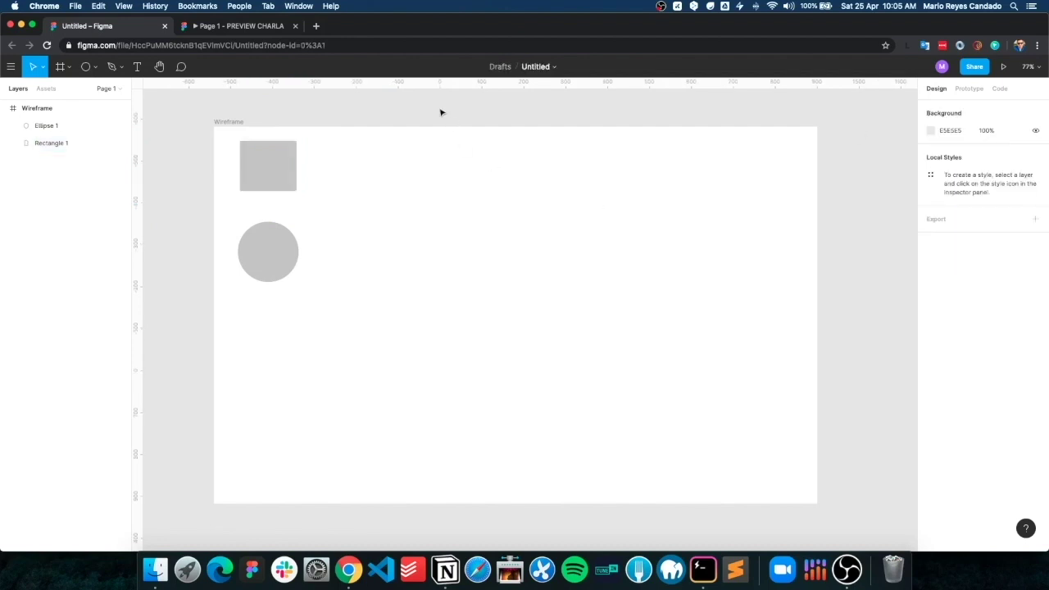
pyautogui.click(244, 148)
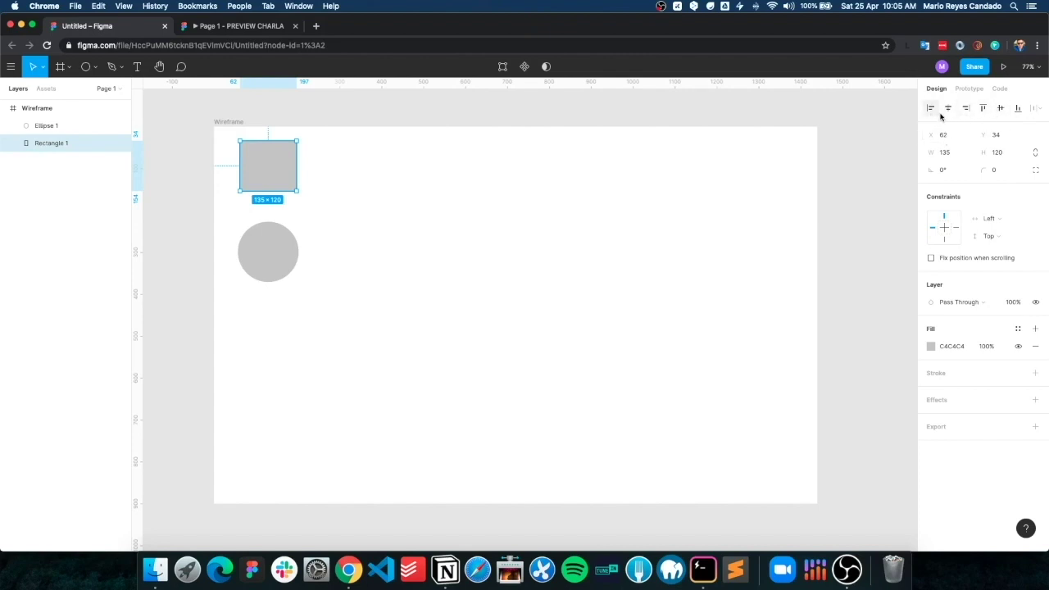
pyautogui.click(949, 109)
pyautogui.click(966, 109)
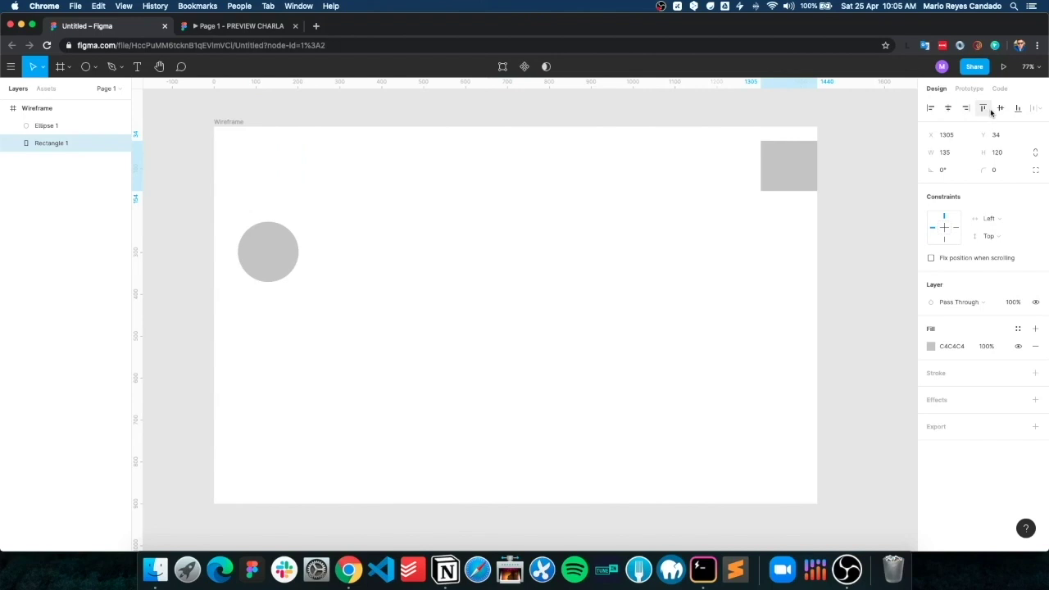
pyautogui.click(999, 109)
pyautogui.click(949, 109)
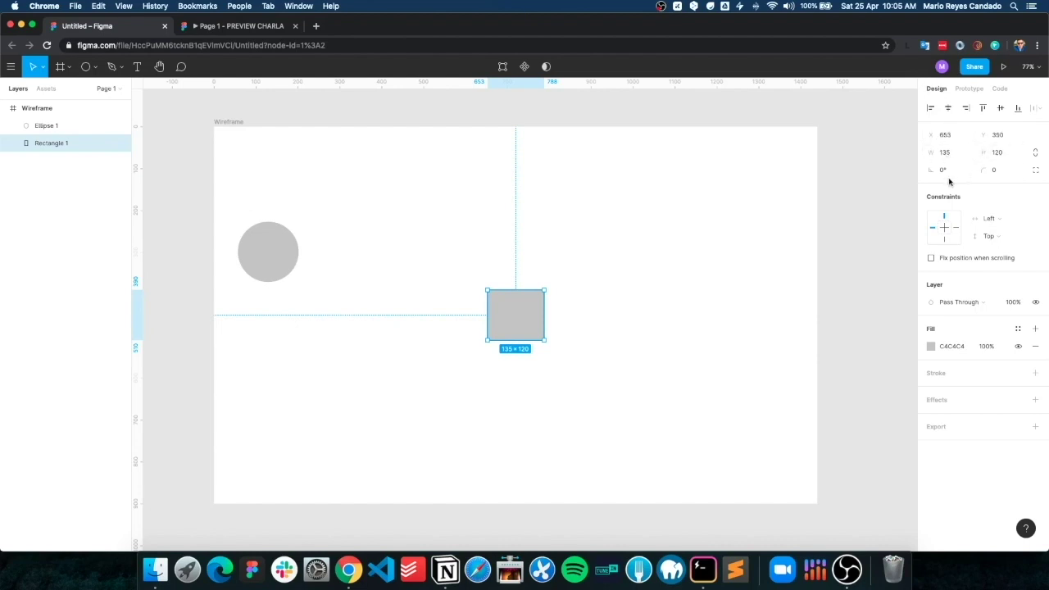
pyautogui.click(996, 171)
# - Give the rectangle a corner radius of 20, with the top-right corner at 40
pyautogui.write('20')
pyautogui.press('Return')
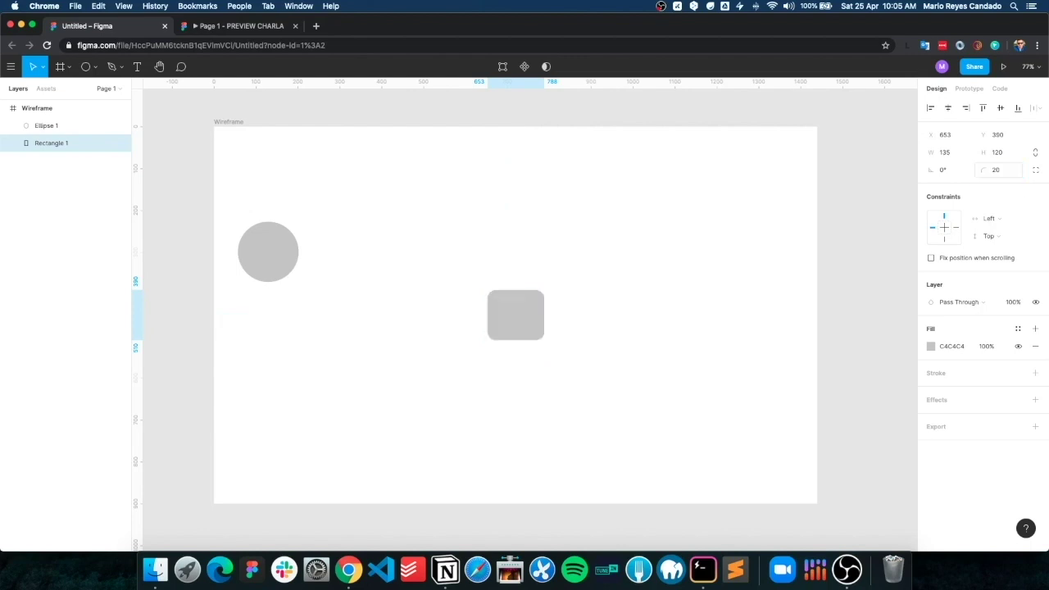
pyautogui.click(1035, 170)
pyautogui.click(969, 188)
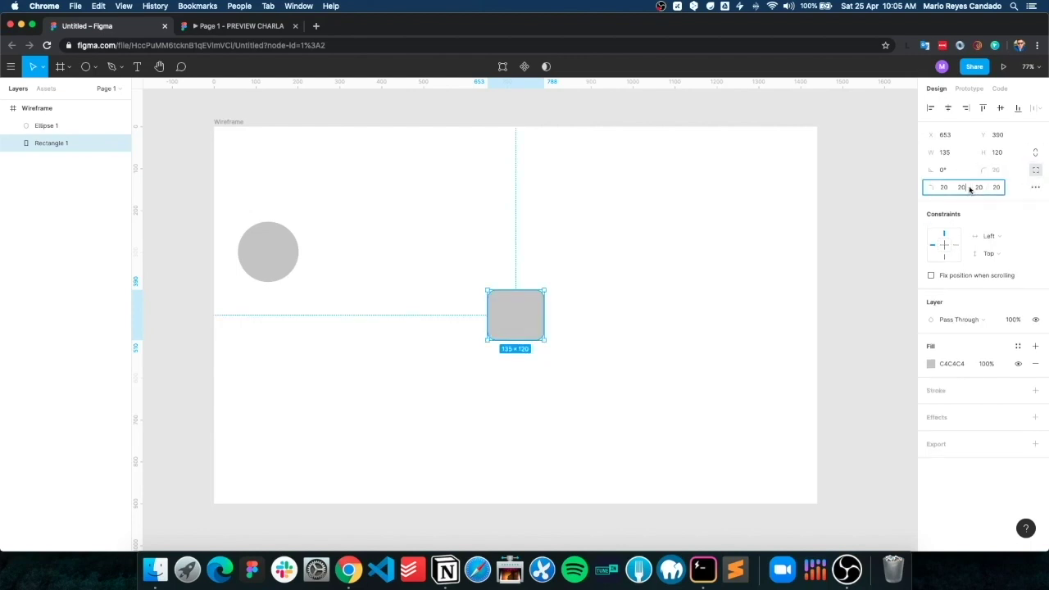
pyautogui.write('4')
pyautogui.press('Return')
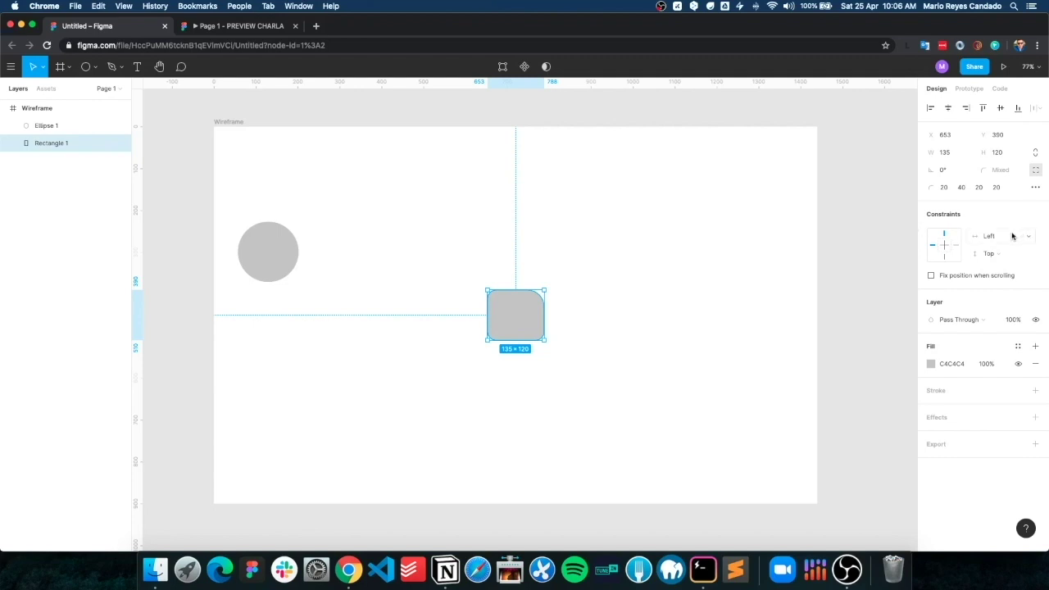
# - Change the rectangle's fill from grey to cyan 2FC6DB at 100% opacity
pyautogui.click(931, 364)
pyautogui.moveTo(861, 350)
pyautogui.mouseDown()
pyautogui.moveTo(885, 293)
pyautogui.moveTo(839, 301)
pyautogui.moveTo(844, 344)
pyautogui.moveTo(871, 336)
pyautogui.moveTo(898, 293)
pyautogui.mouseUp()
pyautogui.moveTo(842, 422); pyautogui.dragTo(864, 422)
pyautogui.moveTo(898, 335)
pyautogui.mouseDown()
pyautogui.moveTo(875, 328)
pyautogui.moveTo(841, 290)
pyautogui.moveTo(892, 295)
pyautogui.moveTo(898, 346)
pyautogui.moveTo(823, 387)
pyautogui.mouseUp()
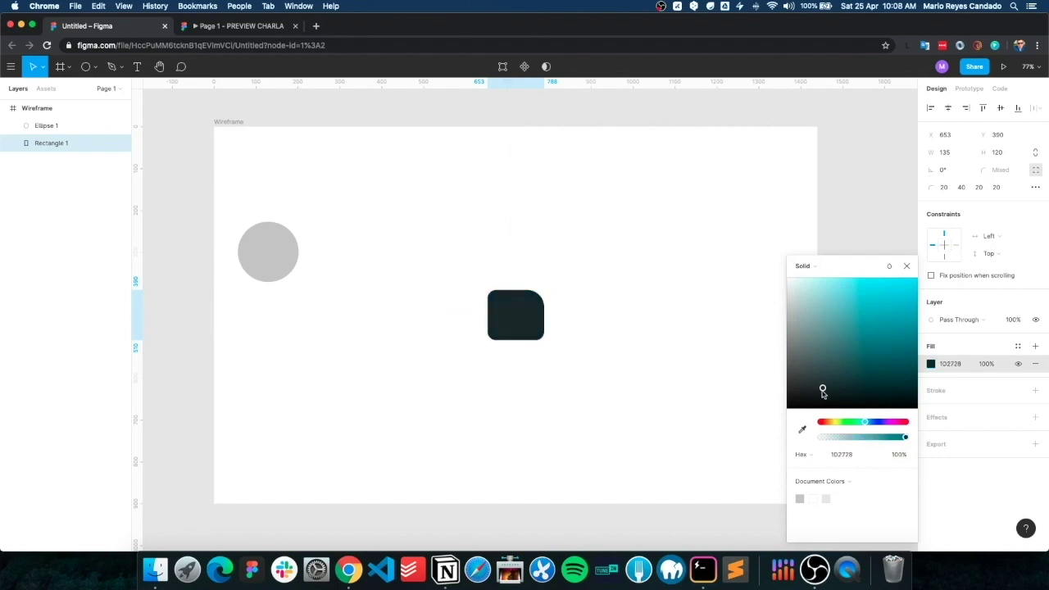
pyautogui.moveTo(881, 440)
pyautogui.mouseDown()
pyautogui.moveTo(850, 444)
pyautogui.moveTo(906, 437)
pyautogui.mouseUp()
pyautogui.moveTo(822, 387)
pyautogui.mouseDown()
pyautogui.moveTo(882, 336)
pyautogui.moveTo(892, 300)
pyautogui.moveTo(899, 332)
pyautogui.moveTo(830, 304)
pyautogui.moveTo(788, 336)
pyautogui.moveTo(858, 304)
pyautogui.moveTo(869, 345)
pyautogui.moveTo(889, 297)
pyautogui.mouseUp()
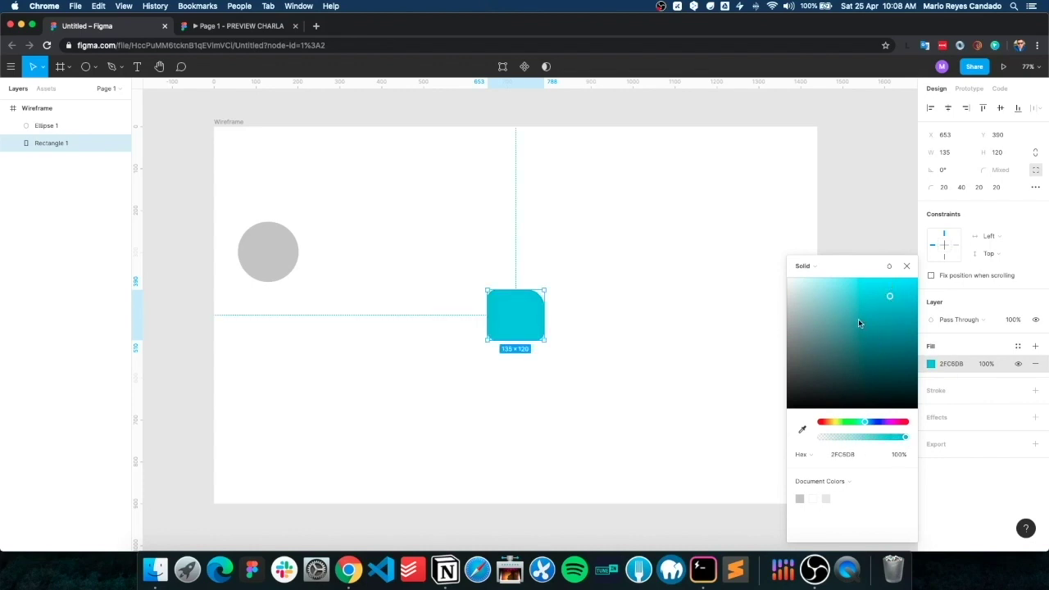
pyautogui.click(789, 196)
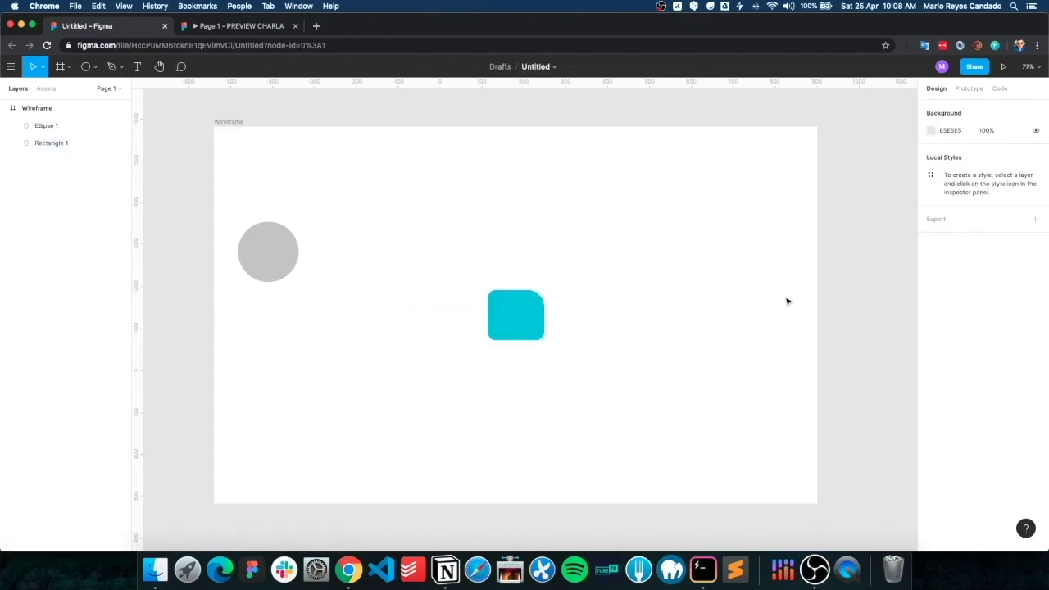
# - Add a black 1-pixel stroke and a drop shadow to the cyan rectangle
pyautogui.click(502, 310)
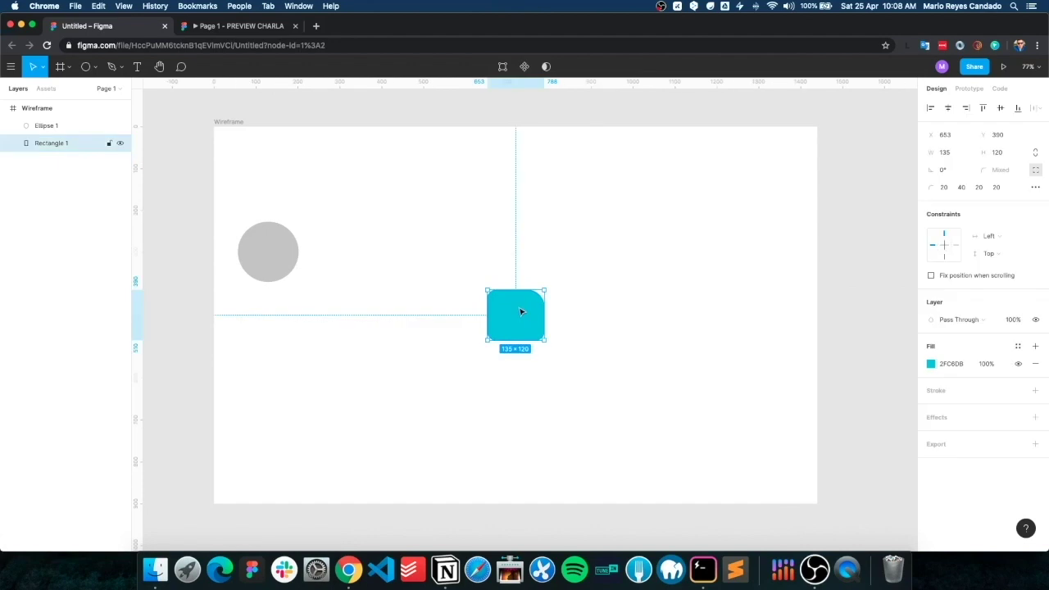
pyautogui.click(1036, 391)
pyautogui.click(1035, 452)
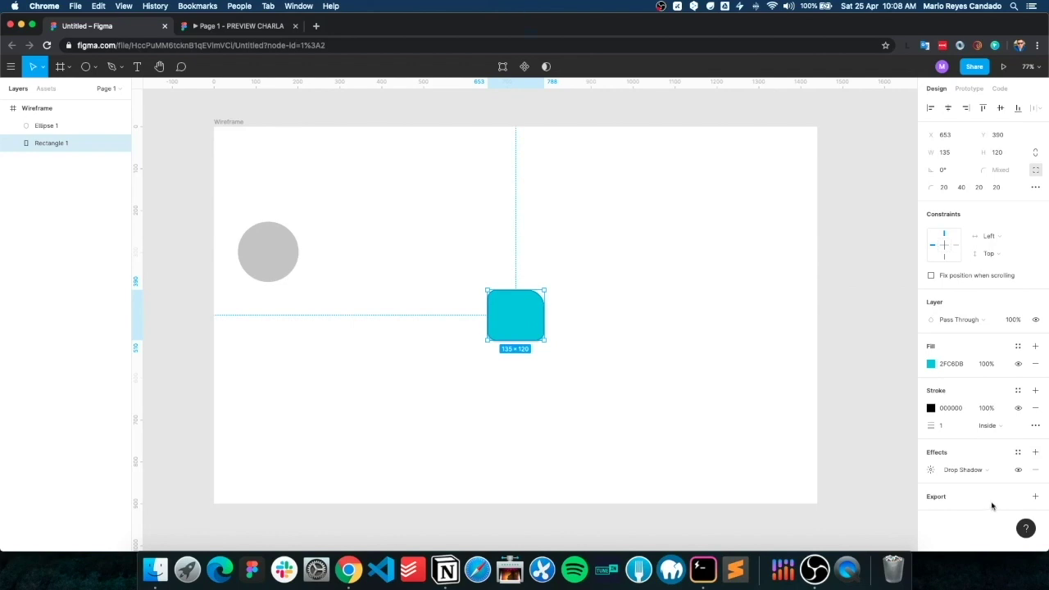
# - Move the grey circle above the cyan rectangle, to X 622, Y 142
pyautogui.click(273, 264)
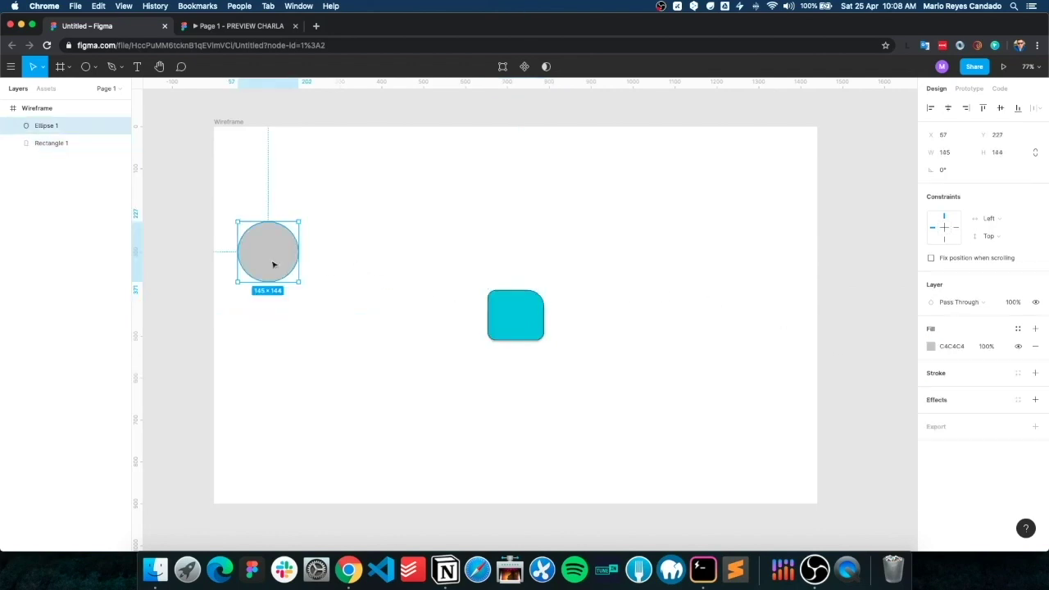
pyautogui.moveTo(265, 262)
pyautogui.mouseDown()
pyautogui.moveTo(451, 213)
pyautogui.moveTo(462, 227)
pyautogui.moveTo(502, 227)
pyautogui.mouseUp()
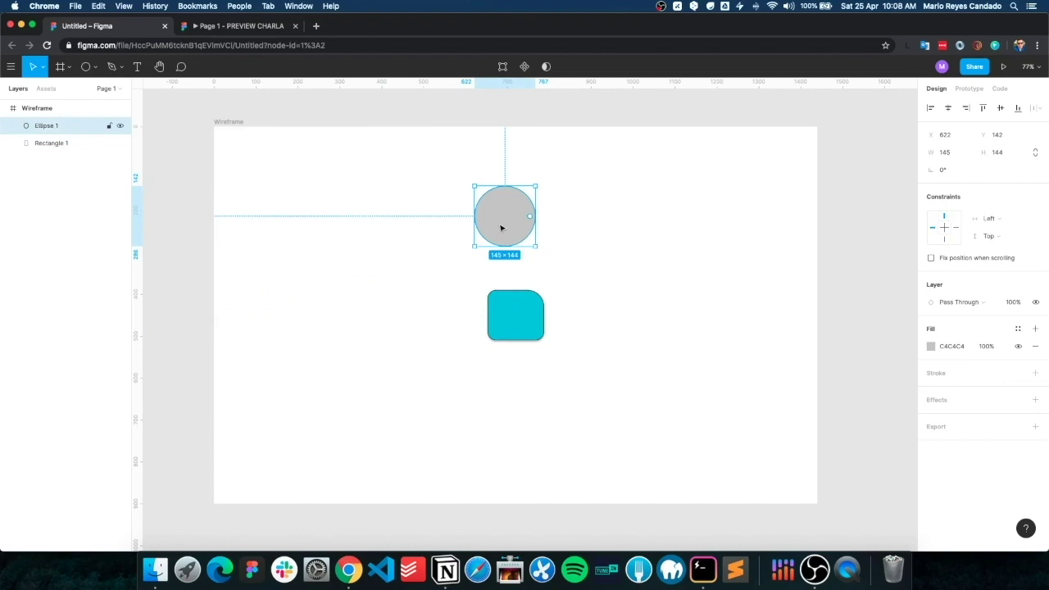
pyautogui.click(498, 326)
pyautogui.click(503, 232)
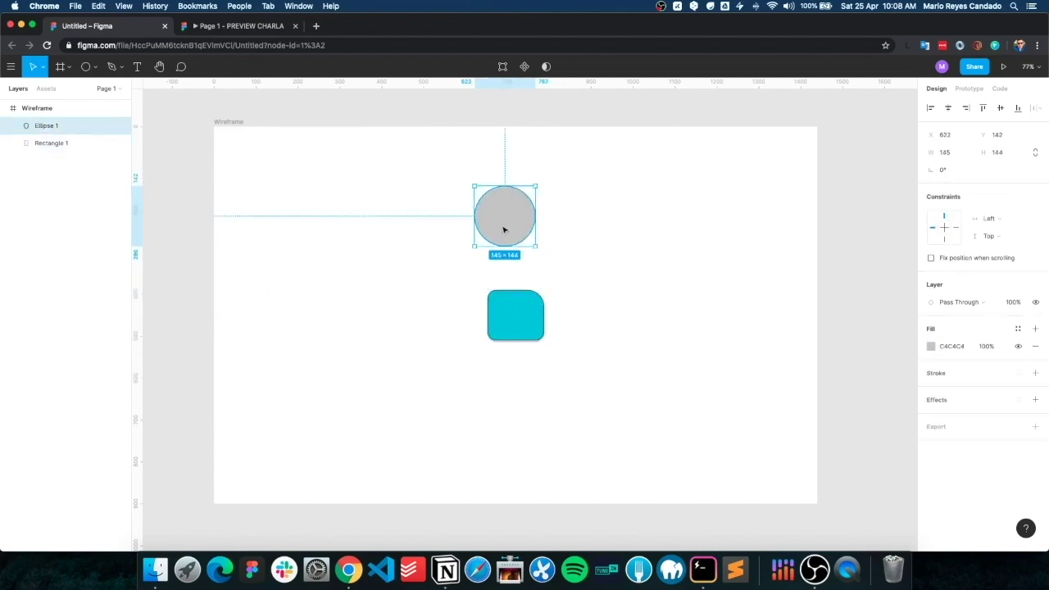
pyautogui.click(506, 337)
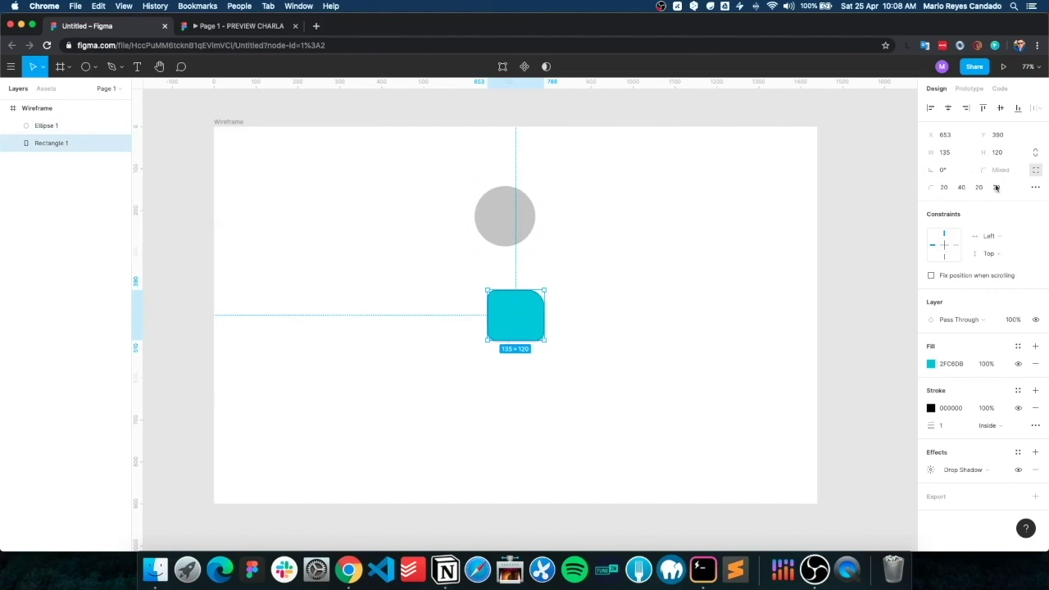
pyautogui.click(524, 223)
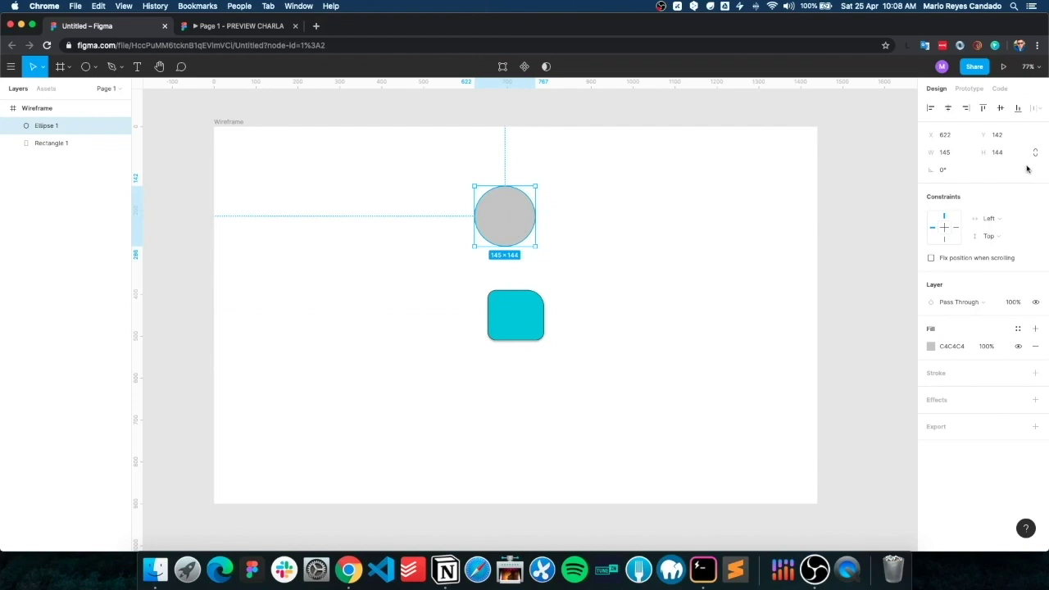
# - Fill the circle above the cyan rectangle with red
pyautogui.click(938, 346)
pyautogui.click(930, 346)
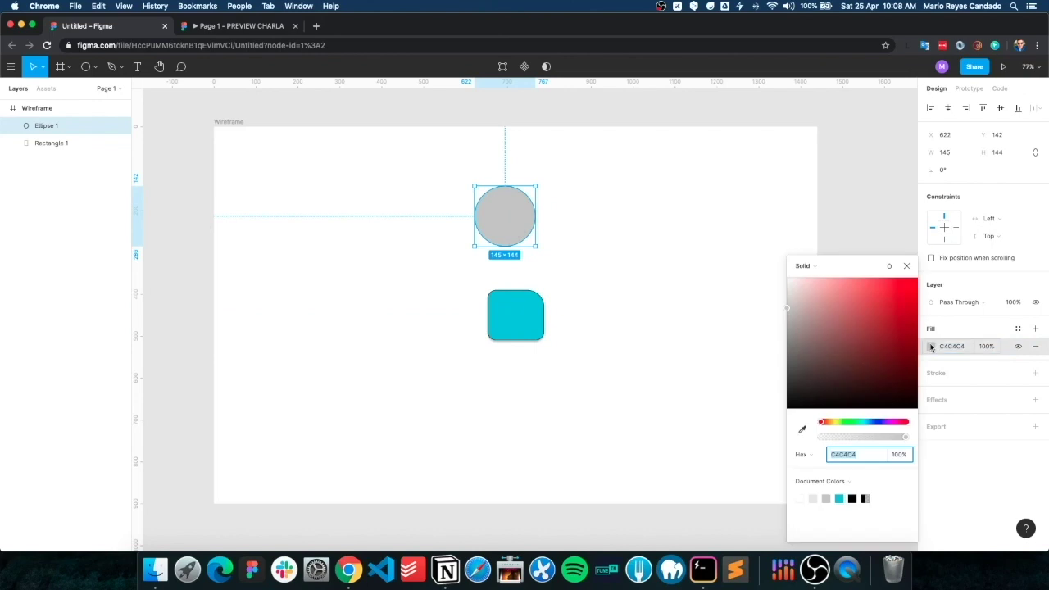
pyautogui.click(868, 311)
pyautogui.click(618, 294)
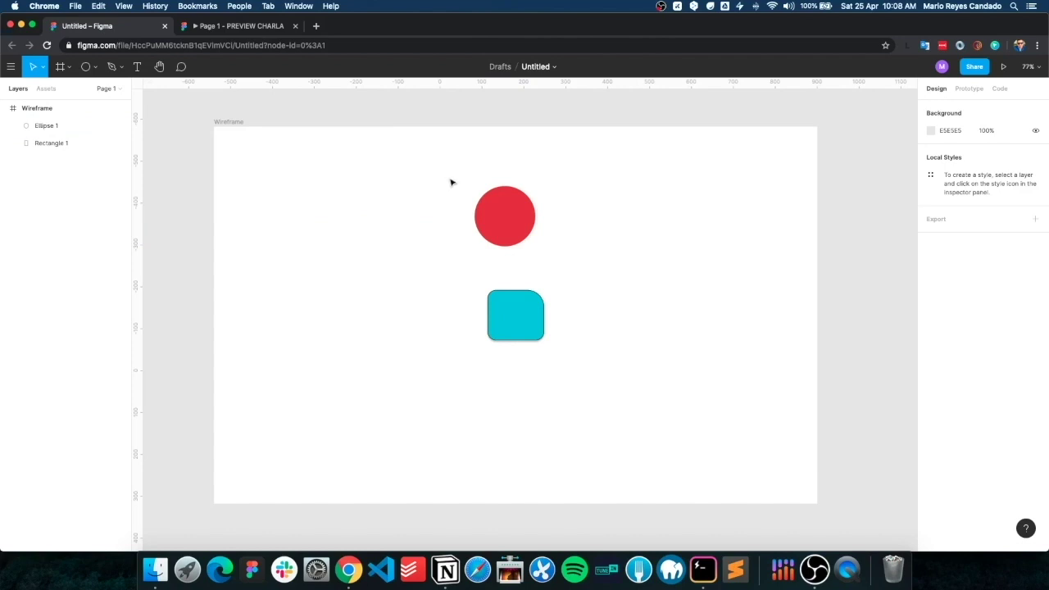
pyautogui.click(518, 217)
pyautogui.click(518, 316)
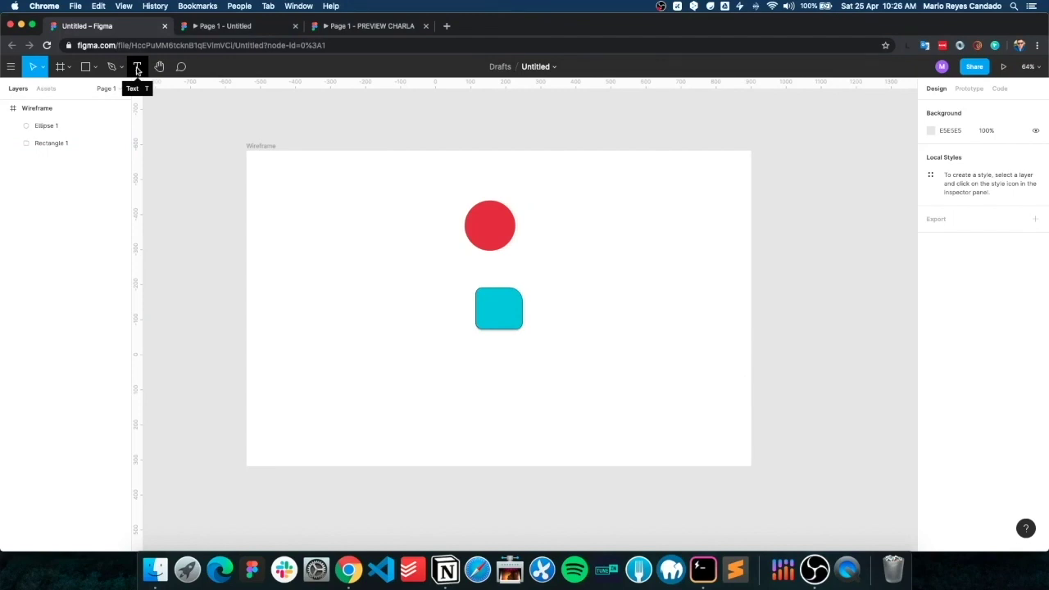
# - Draw a text box left of the circle and type 'este es un texto' into it
pyautogui.click(137, 68)
pyautogui.moveTo(265, 214); pyautogui.dragTo(436, 351)
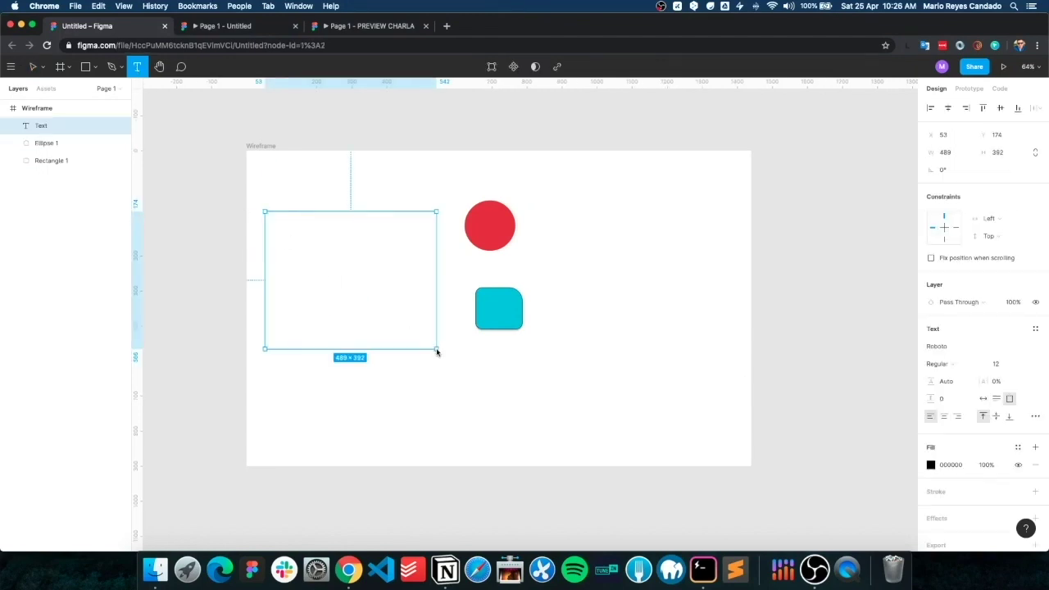
pyautogui.moveTo(437, 351)
pyautogui.mouseDown()
pyautogui.moveTo(450, 293)
pyautogui.moveTo(721, 288)
pyautogui.moveTo(524, 295)
pyautogui.moveTo(427, 329)
pyautogui.mouseUp()
pyautogui.write('asdasdas')
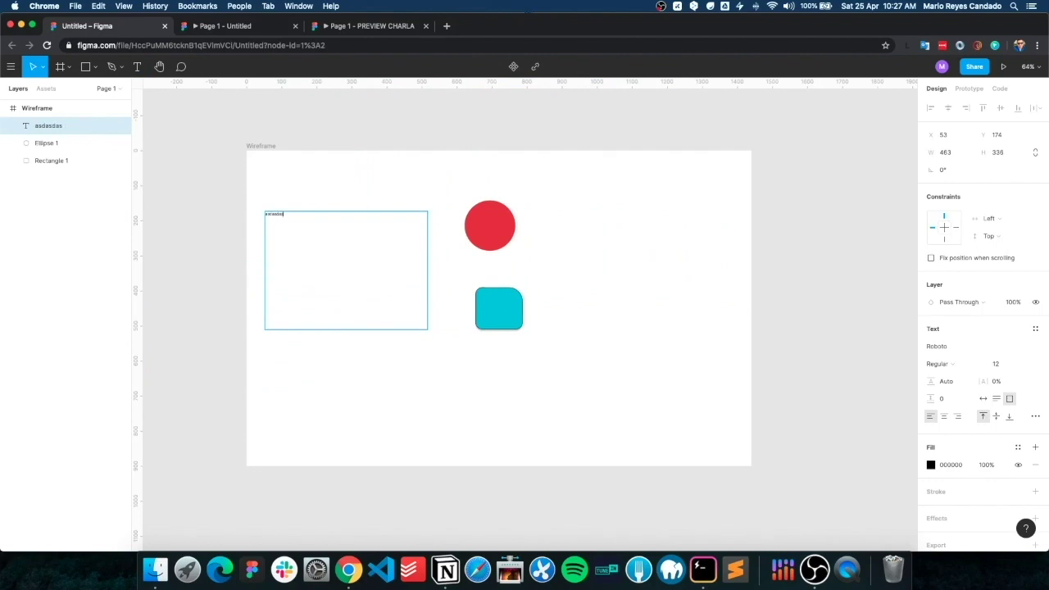
pyautogui.write('dasdasdeste es un texto')
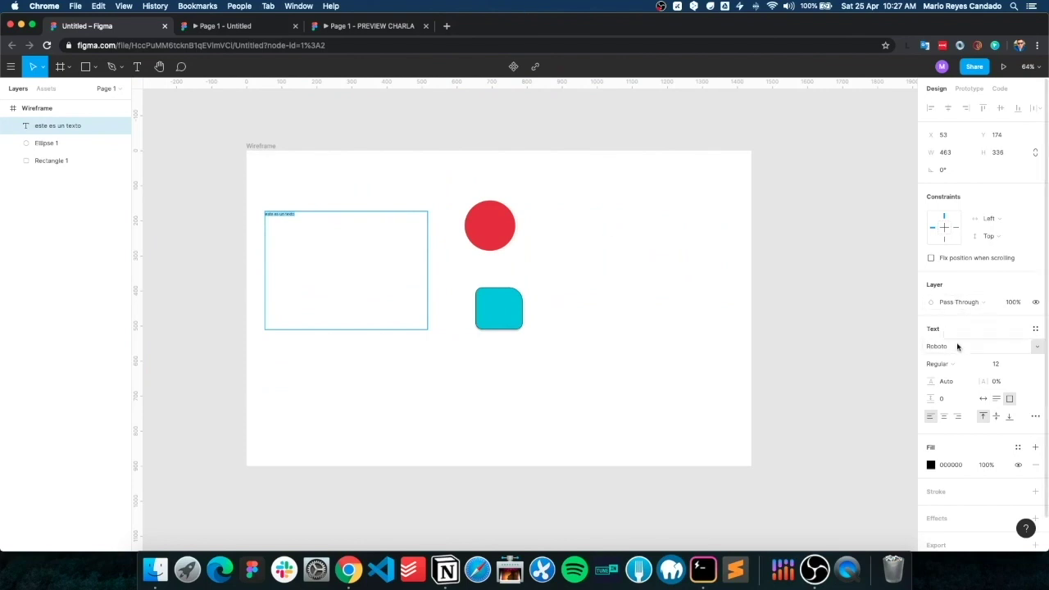
# - Set the text to Sansation at size 72, trying Bold and Italic before settling on Regular
pyautogui.click(1004, 350)
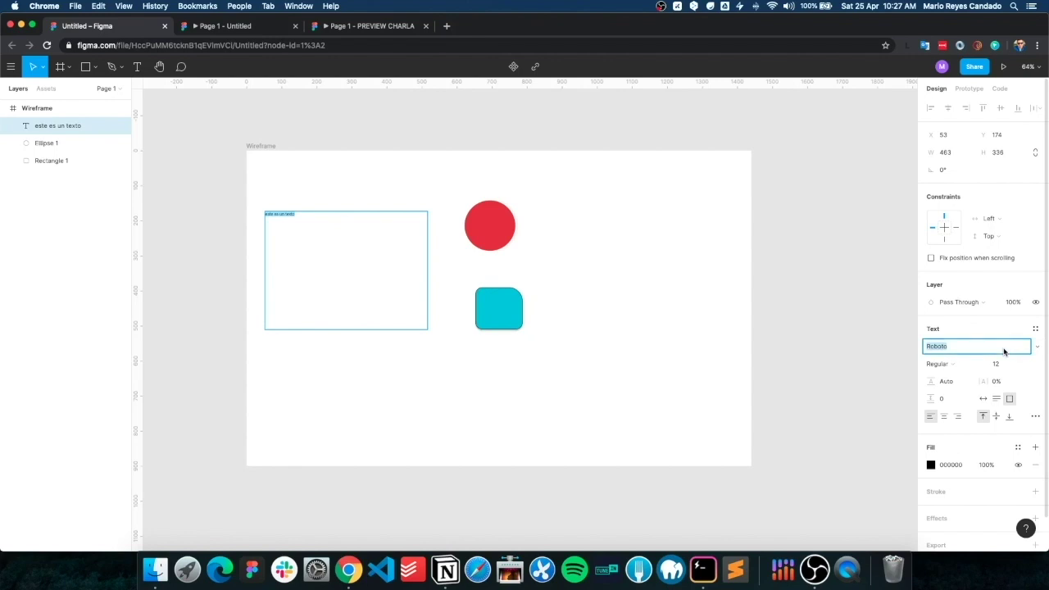
pyautogui.write('Sen')
pyautogui.press('Return')
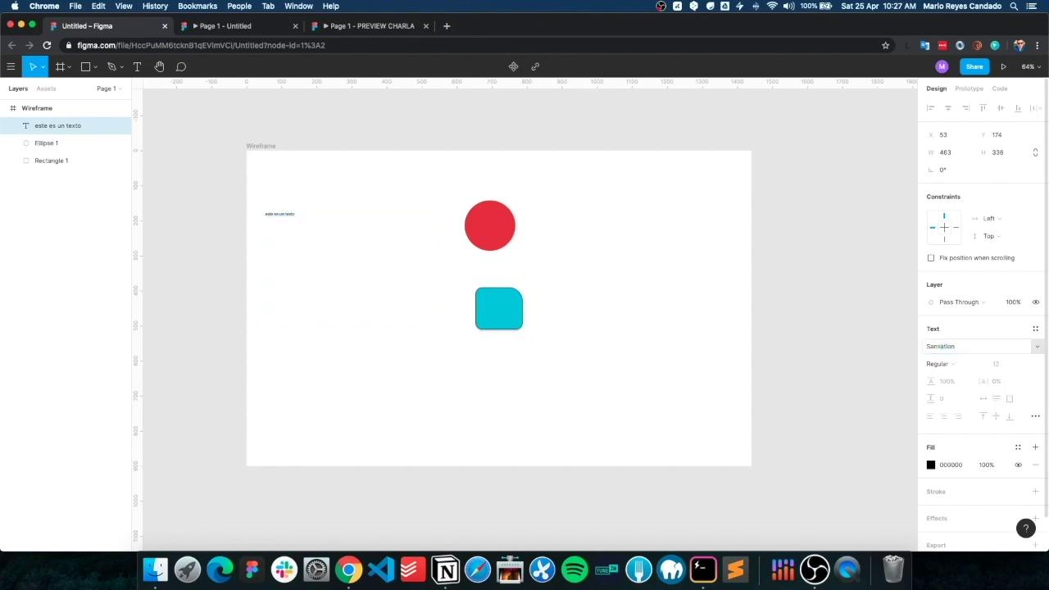
pyautogui.click(1023, 364)
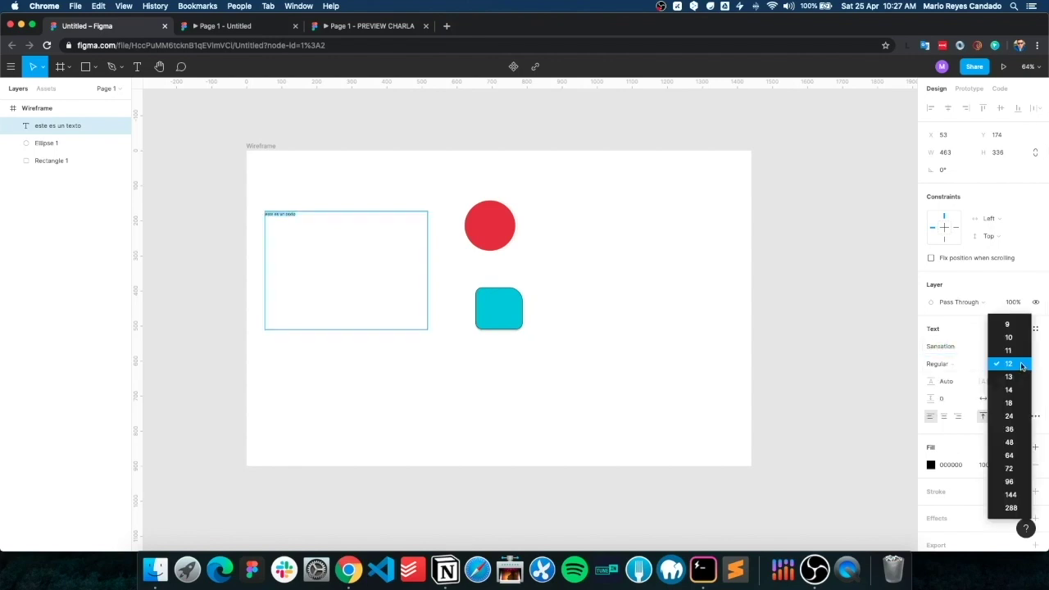
pyautogui.click(1014, 468)
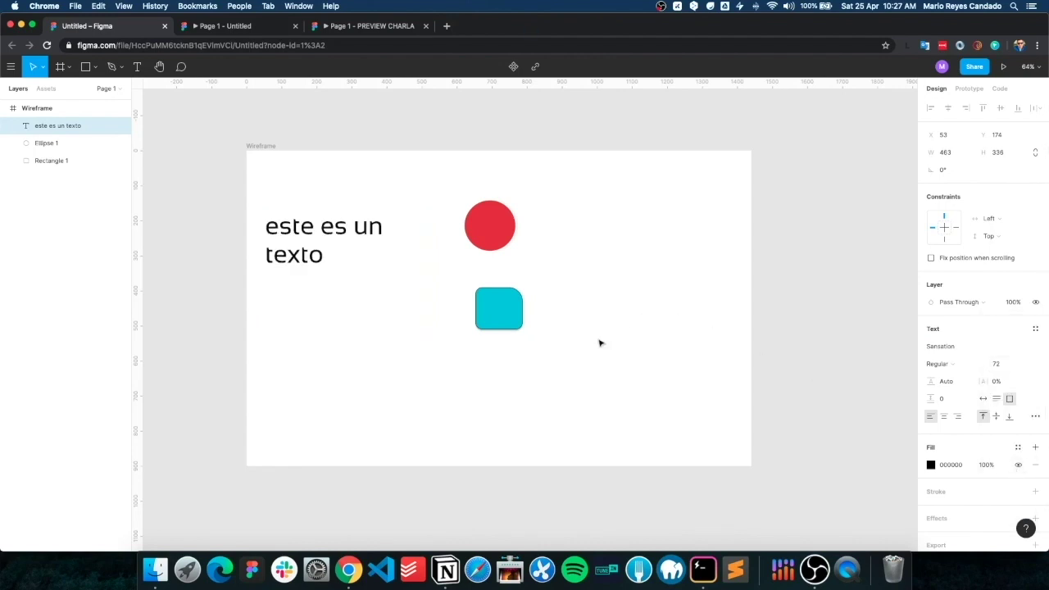
pyautogui.click(938, 364)
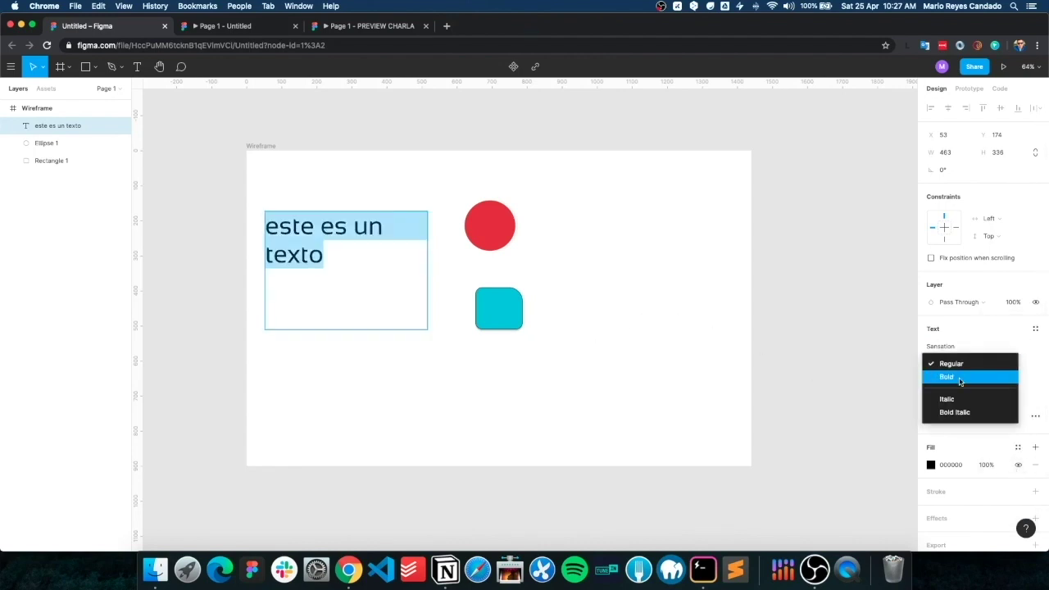
pyautogui.click(957, 379)
pyautogui.click(958, 364)
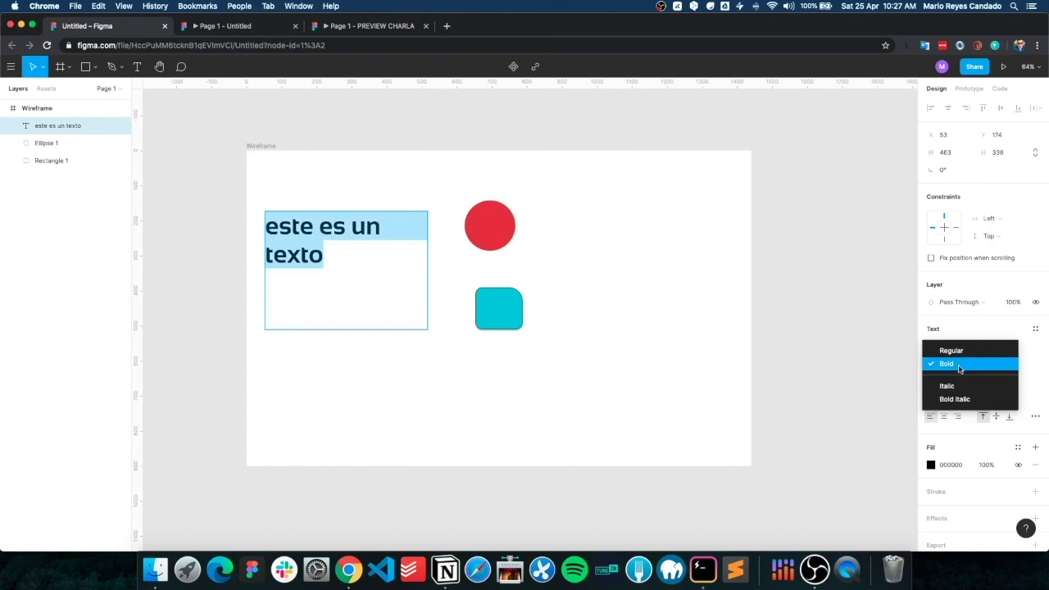
pyautogui.click(959, 386)
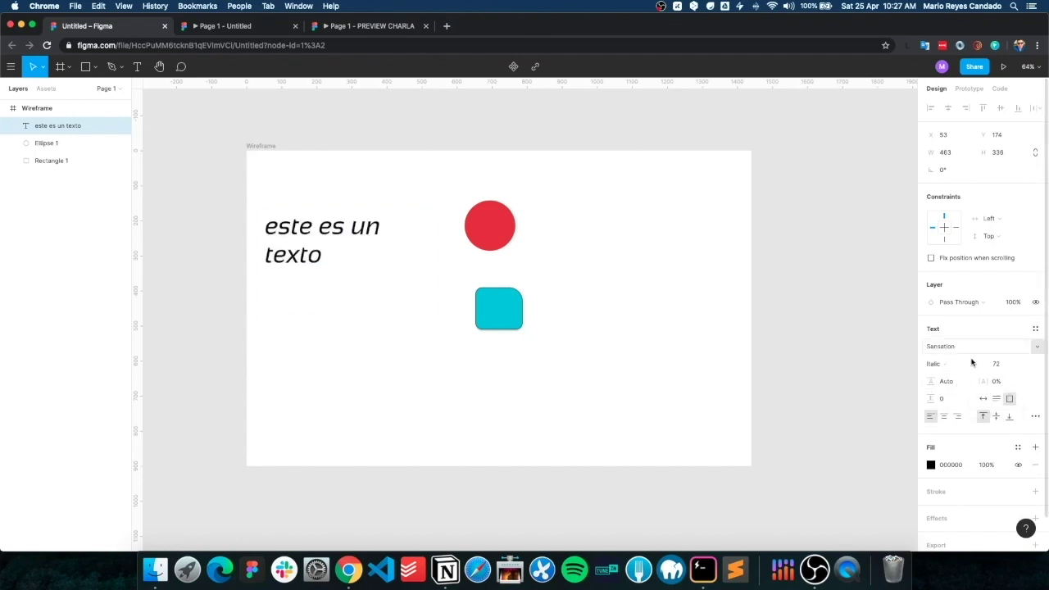
pyautogui.click(970, 363)
pyautogui.click(962, 334)
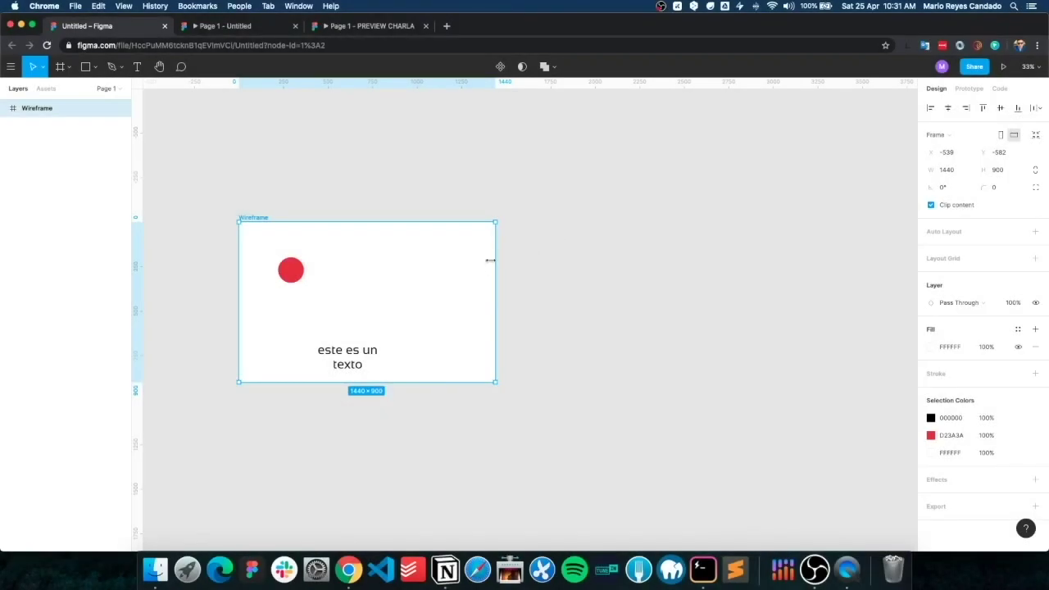
# - Add an iPhone 8 Plus frame and place it beside the Wireframe frame
pyautogui.click(419, 282)
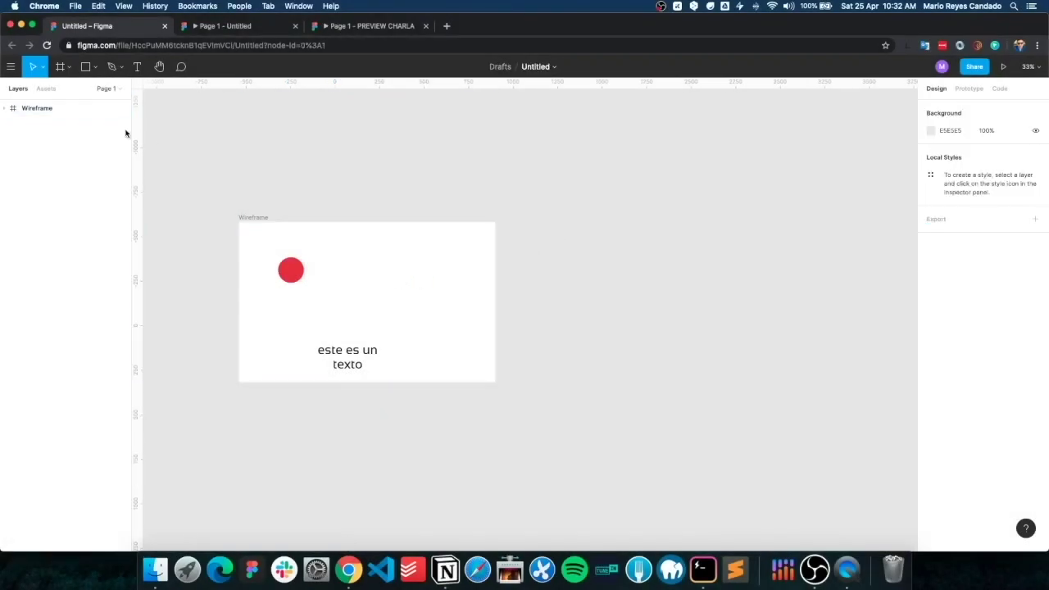
pyautogui.click(59, 67)
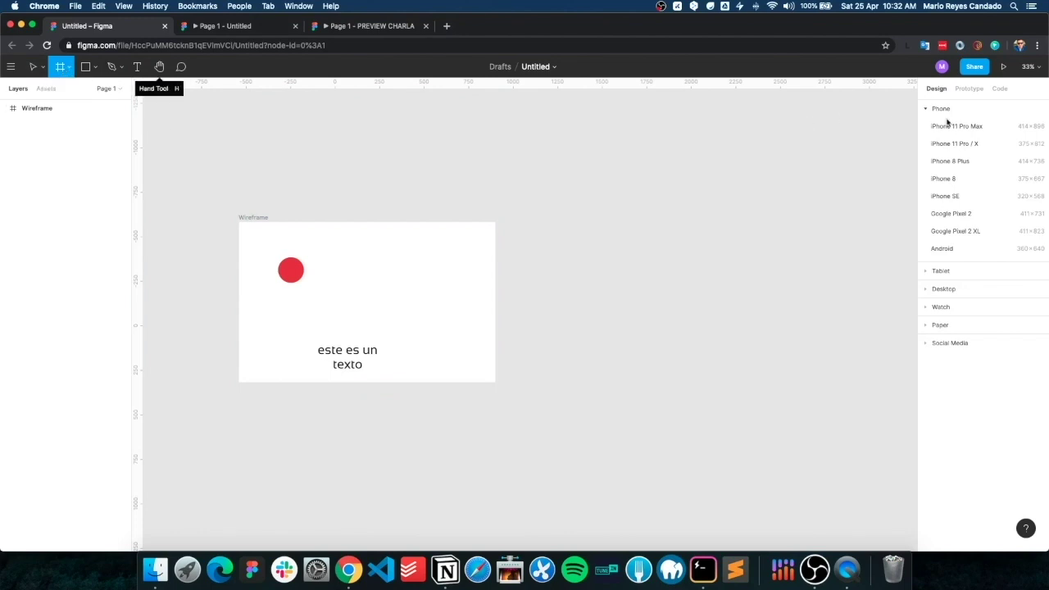
pyautogui.click(957, 161)
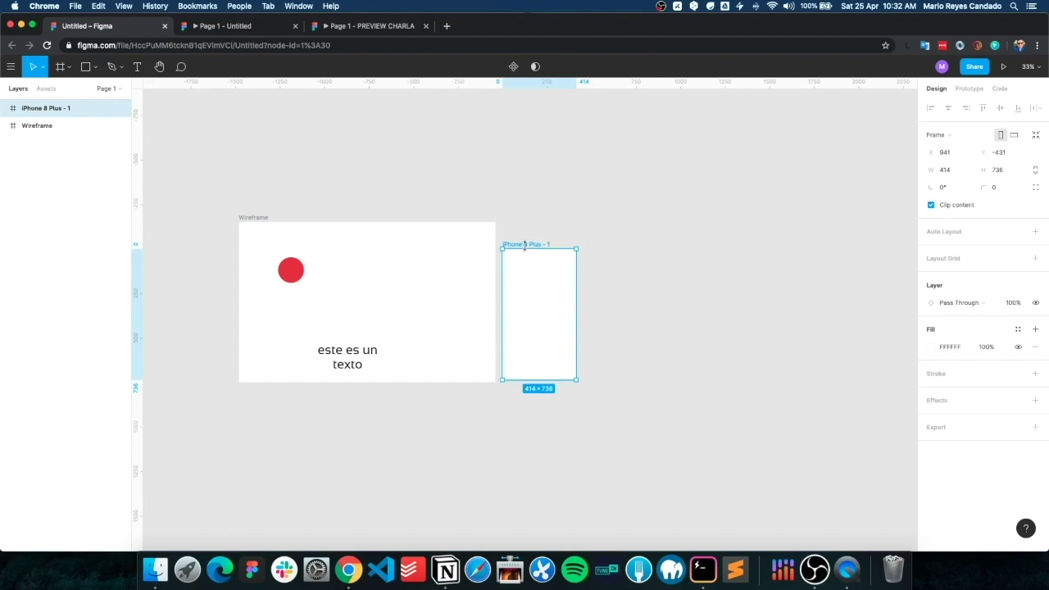
pyautogui.moveTo(525, 245); pyautogui.dragTo(557, 218)
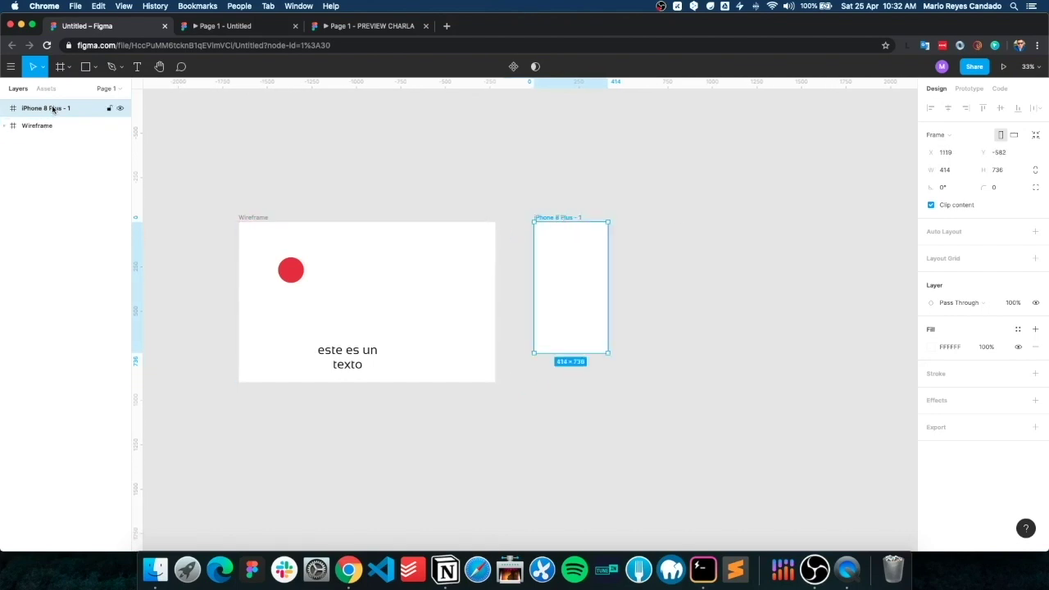
# - Move the red circle from the Wireframe into the iPhone 8 Plus frame
pyautogui.click(291, 269)
pyautogui.moveTo(296, 271); pyautogui.dragTo(571, 271)
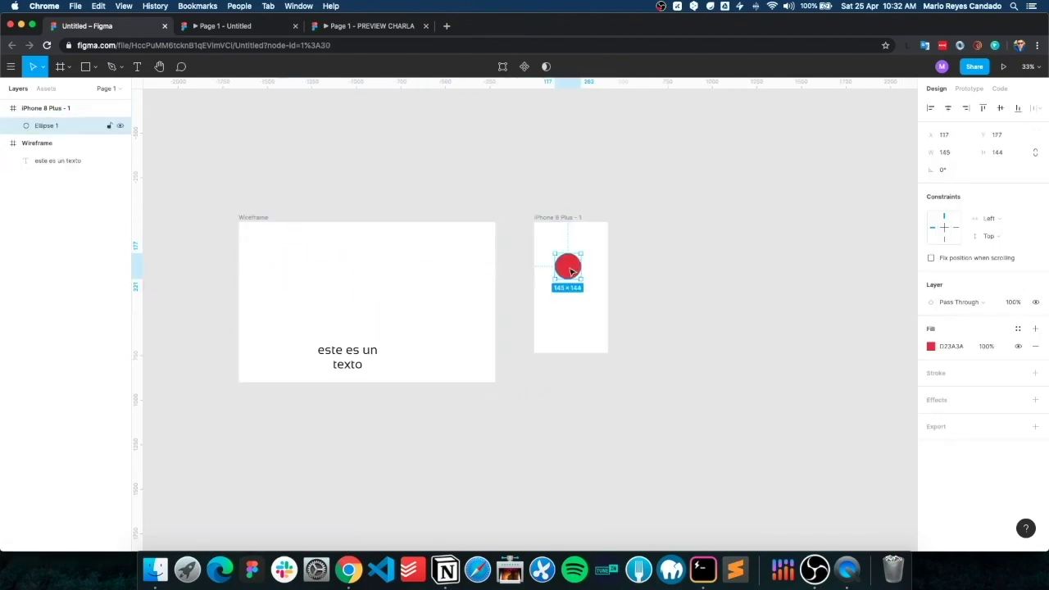
pyautogui.click(575, 221)
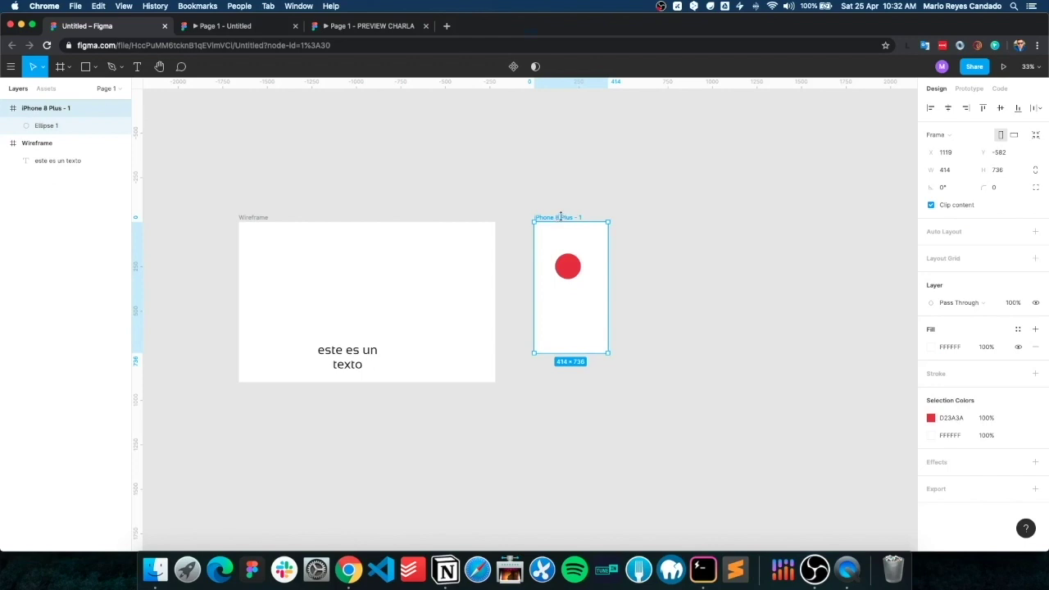
pyautogui.click(965, 92)
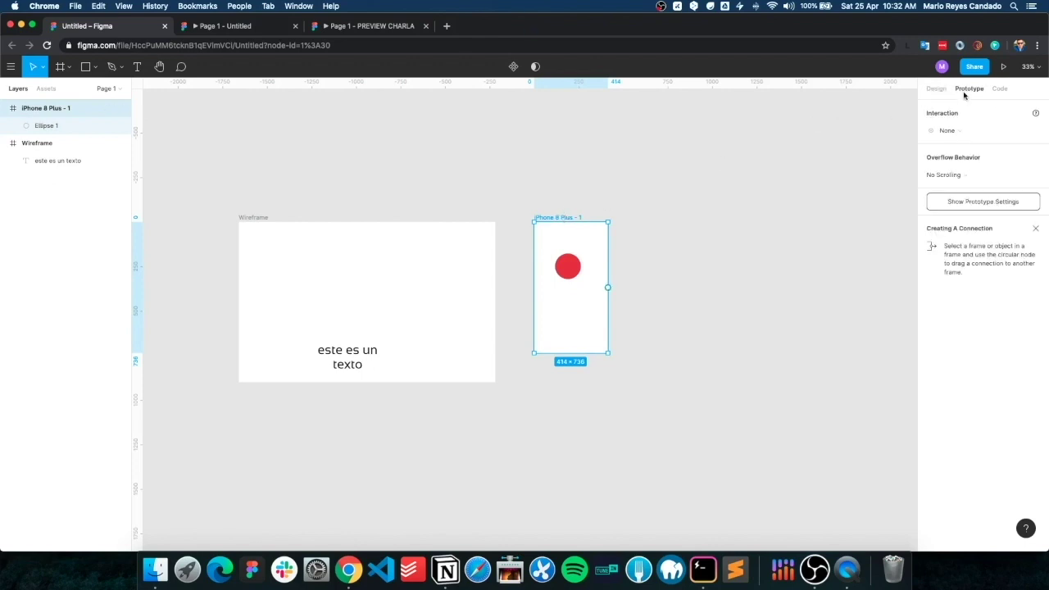
# - Set the prototype device to a Gold iPhone 8, preview it, and return to the editor
pyautogui.click(989, 208)
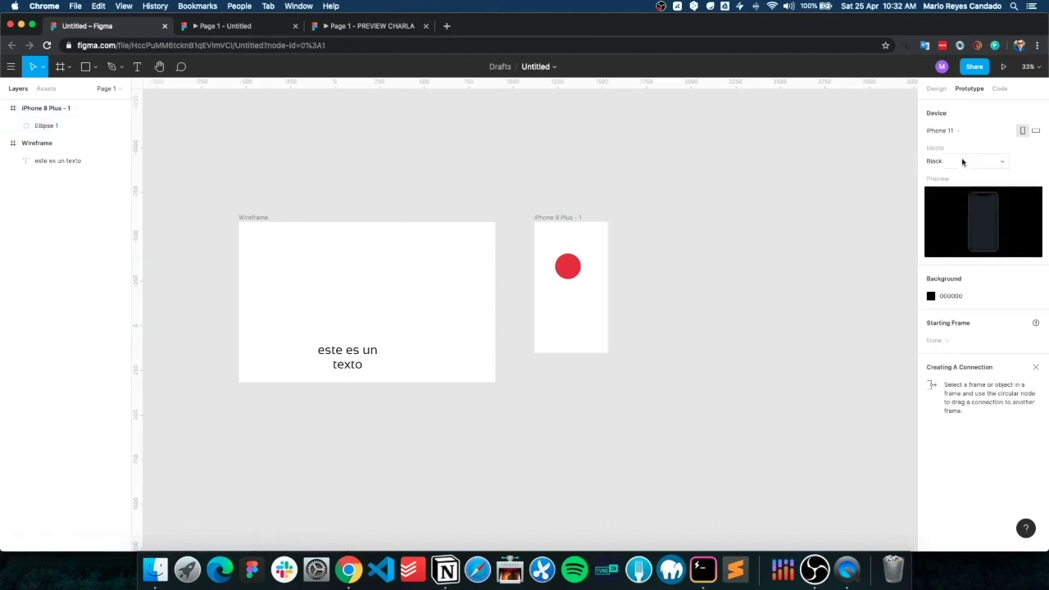
pyautogui.click(983, 129)
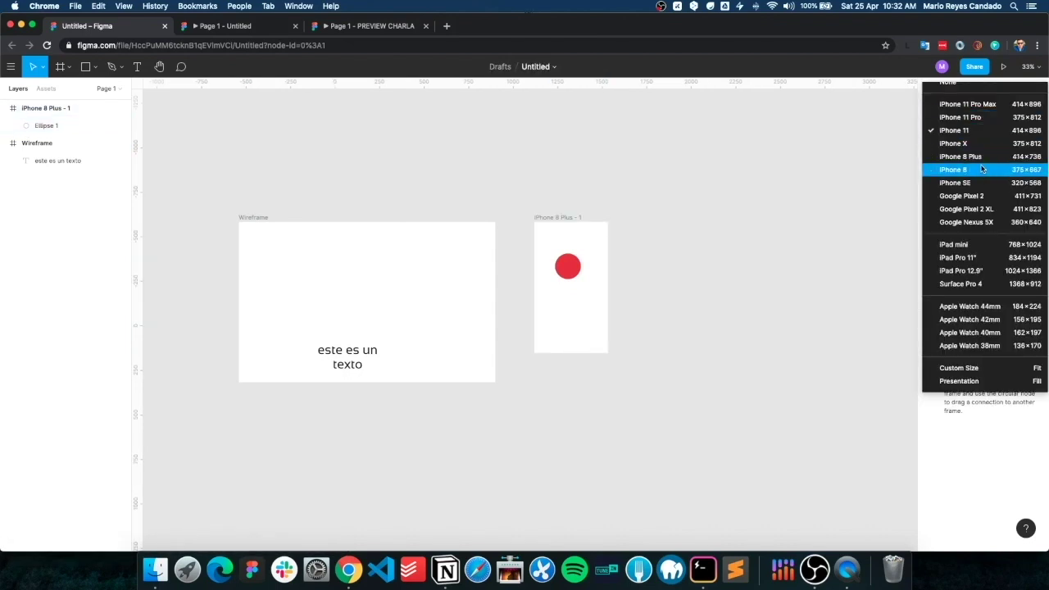
pyautogui.click(950, 169)
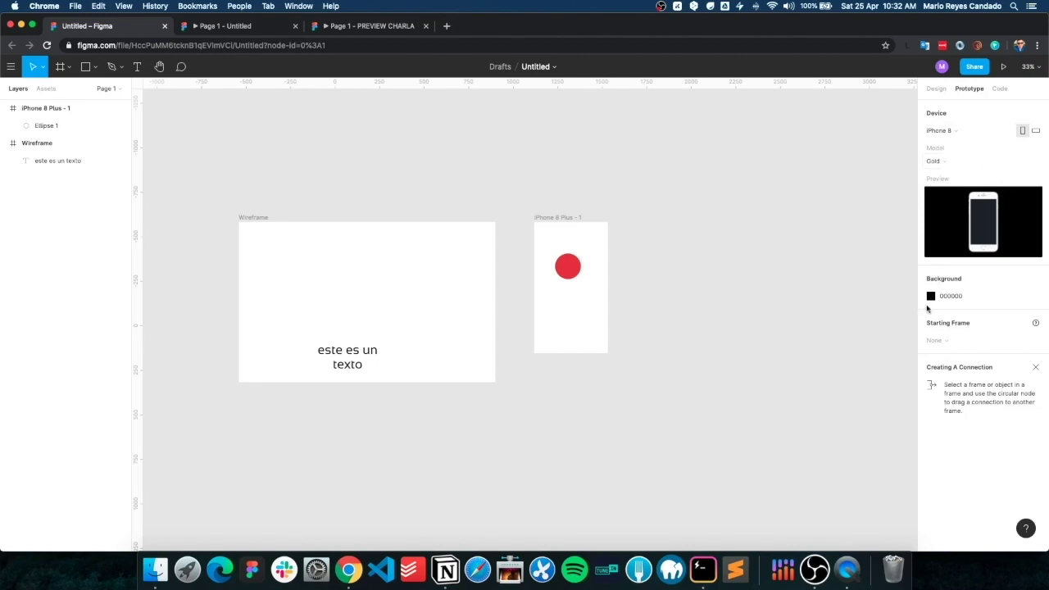
pyautogui.click(1003, 66)
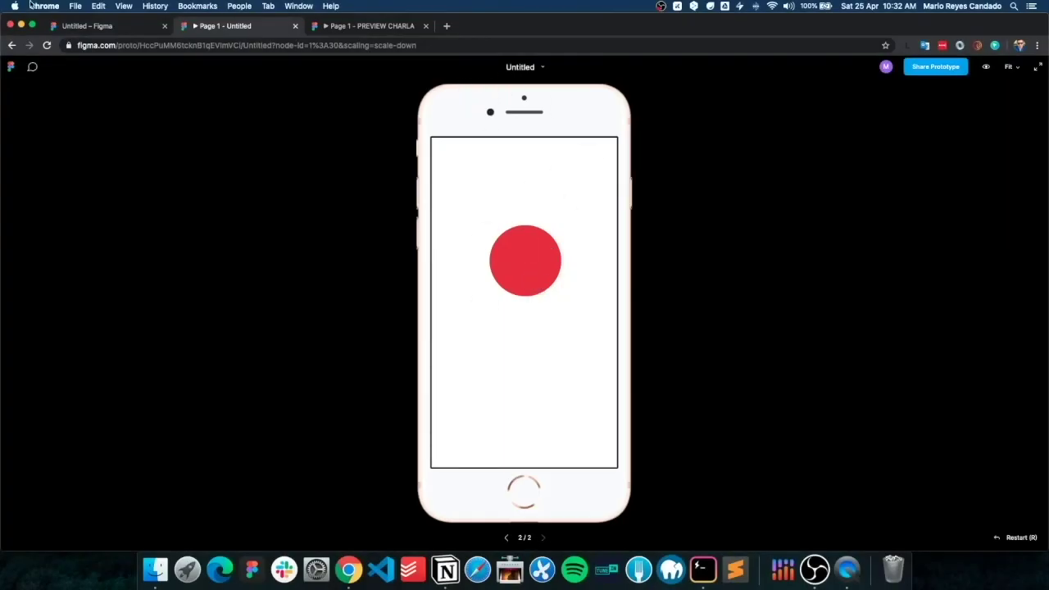
pyautogui.click(93, 33)
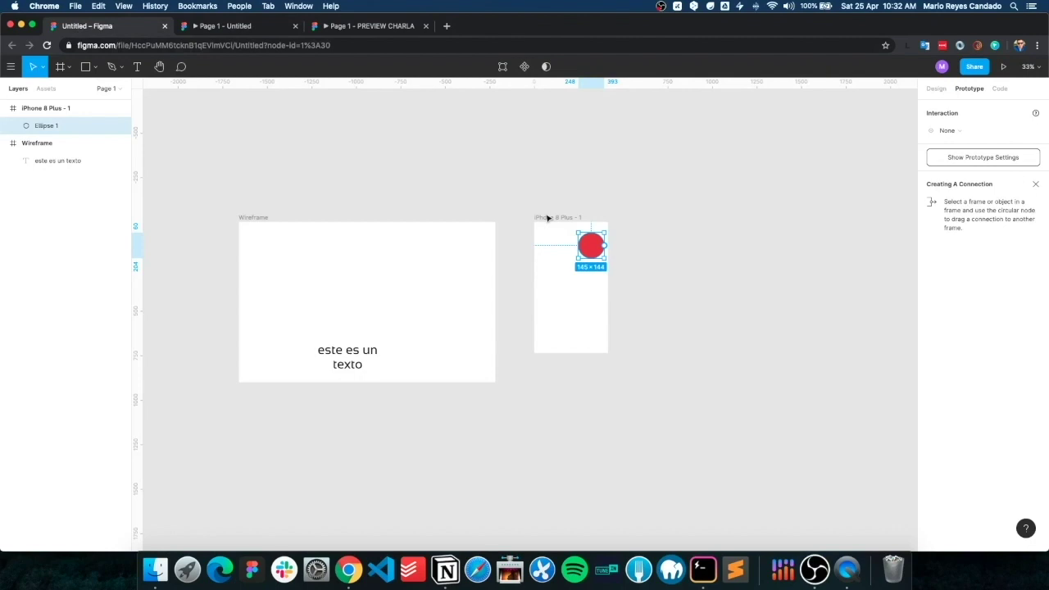
# - Duplicate the phone frame, colour the copy's circle green 3AD277, and nudge the red circle down-left
pyautogui.click(552, 217)
pyautogui.moveTo(553, 217); pyautogui.dragTo(679, 217)
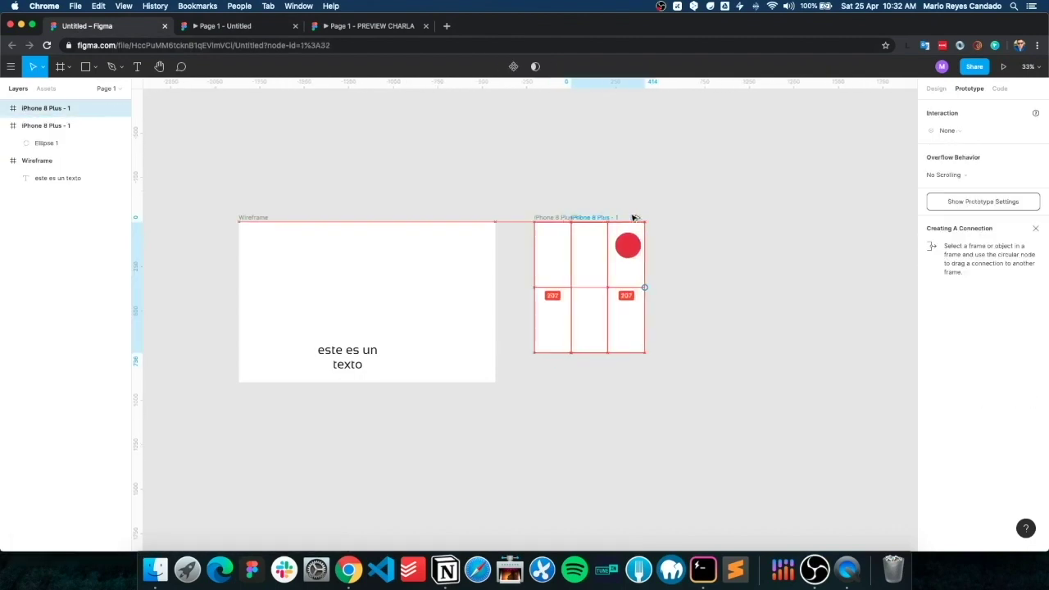
pyautogui.click(704, 243)
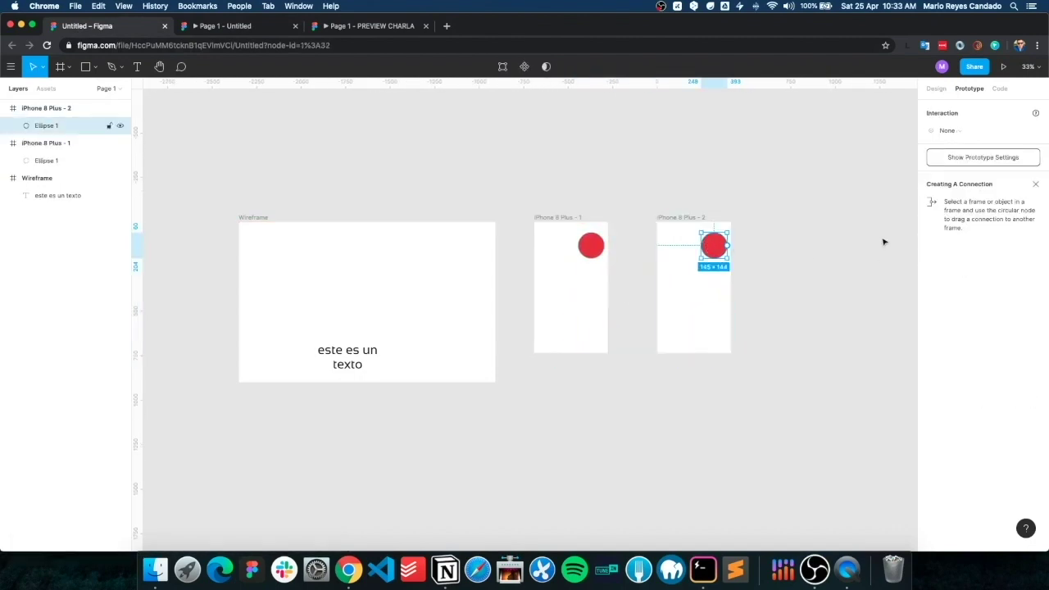
pyautogui.click(936, 87)
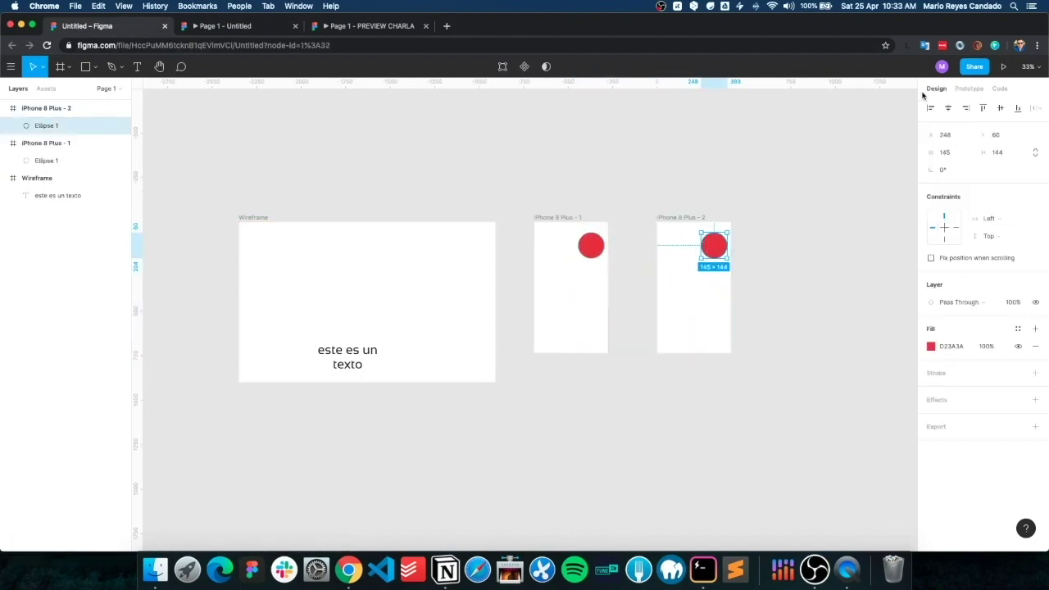
pyautogui.click(930, 347)
pyautogui.click(856, 422)
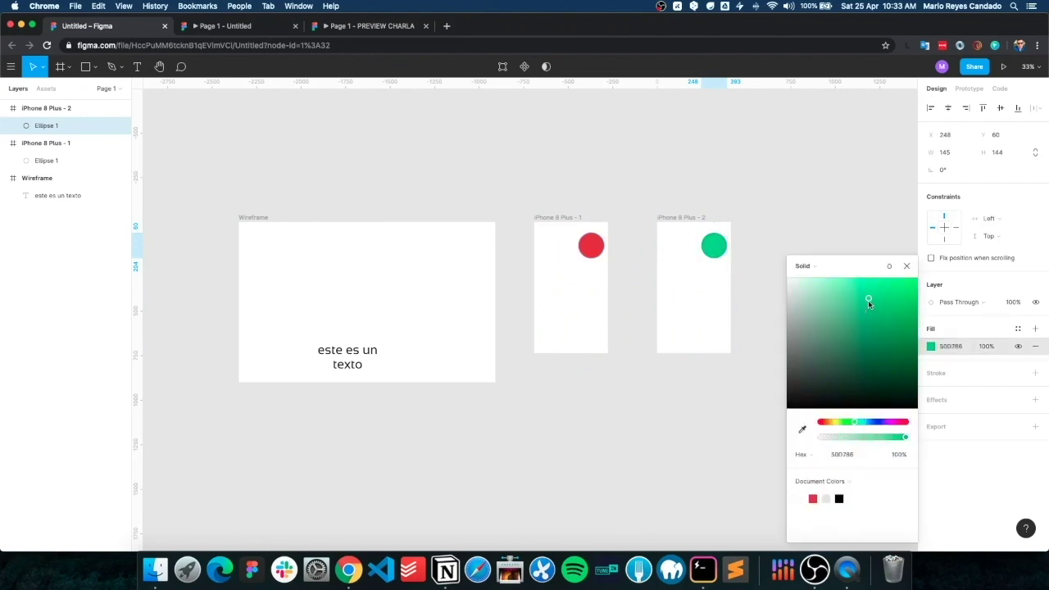
pyautogui.click(791, 190)
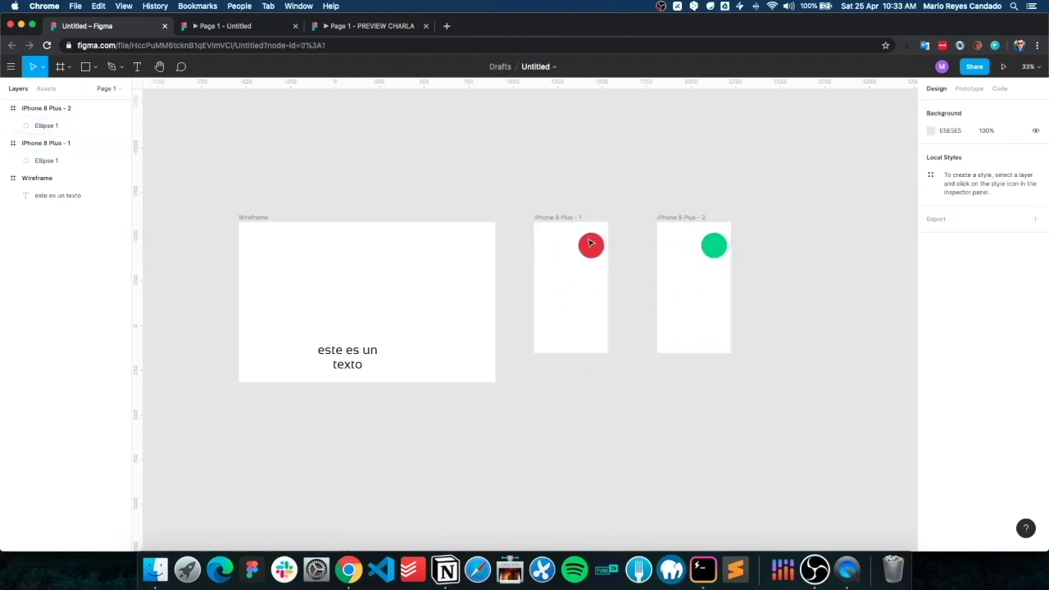
pyautogui.moveTo(592, 246); pyautogui.dragTo(571, 267)
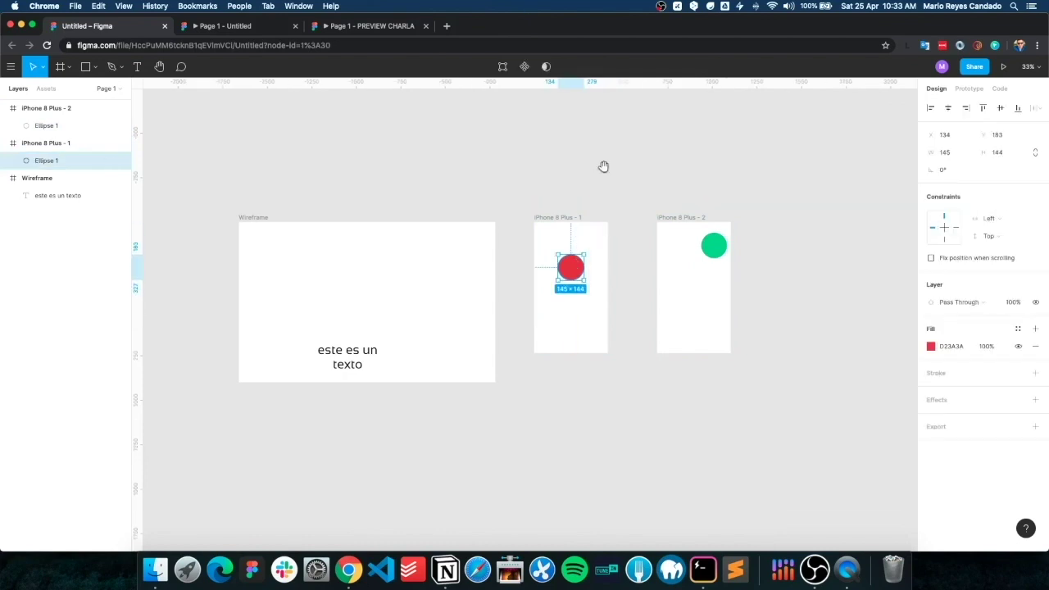
# - Link the red circle's prototype connection to the iPhone 8 Plus - 2 screen
pyautogui.moveTo(603, 166); pyautogui.dragTo(483, 164)
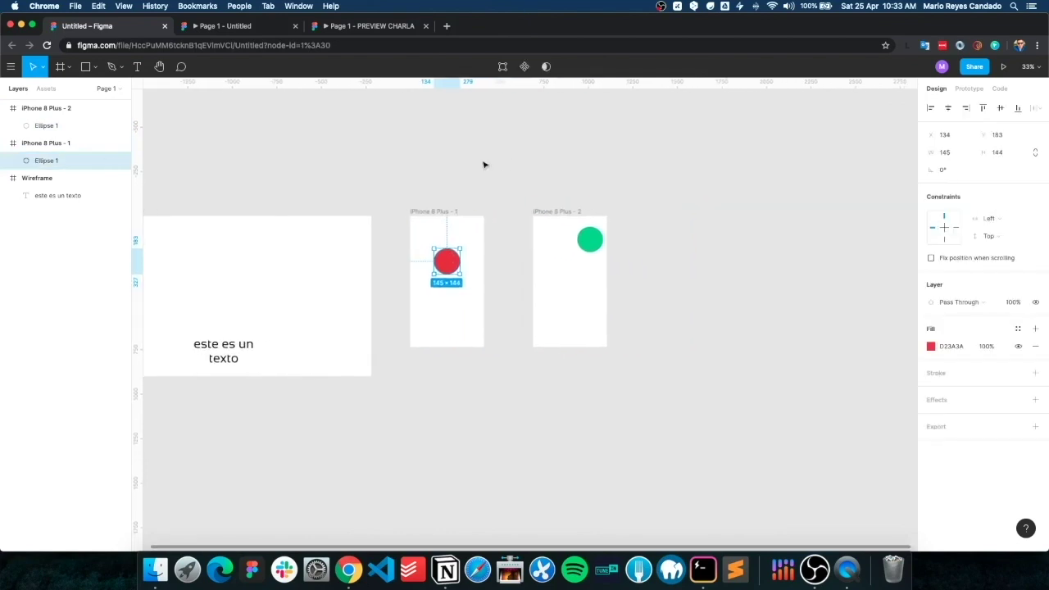
pyautogui.click(438, 211)
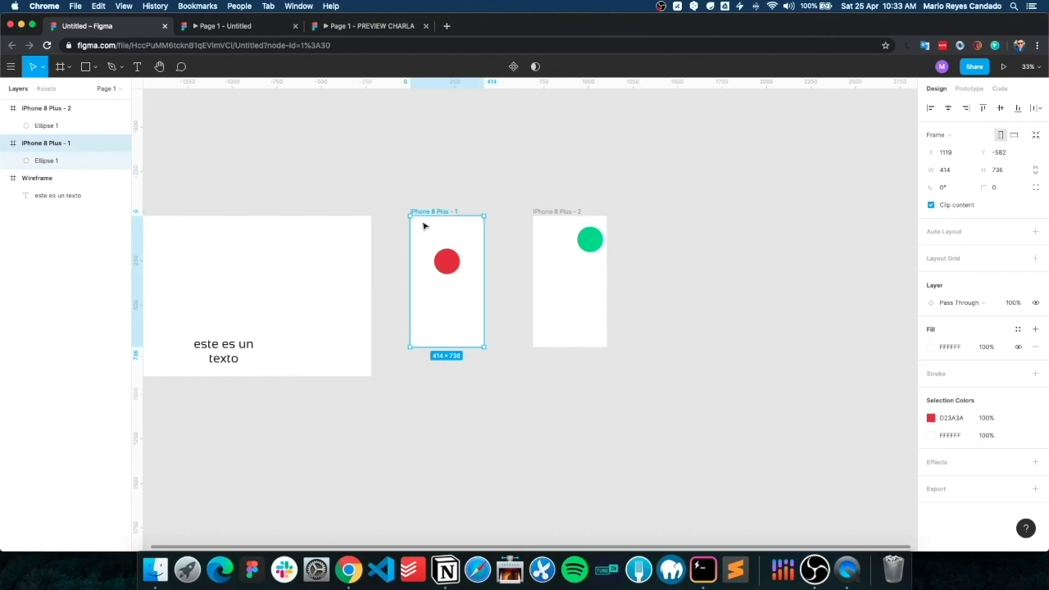
pyautogui.click(969, 89)
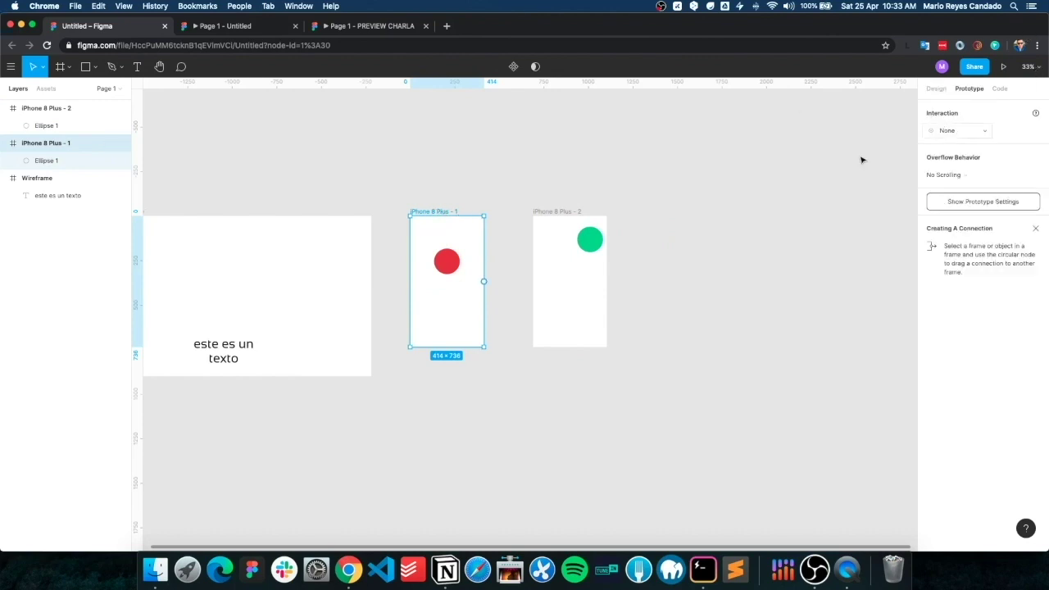
pyautogui.click(444, 266)
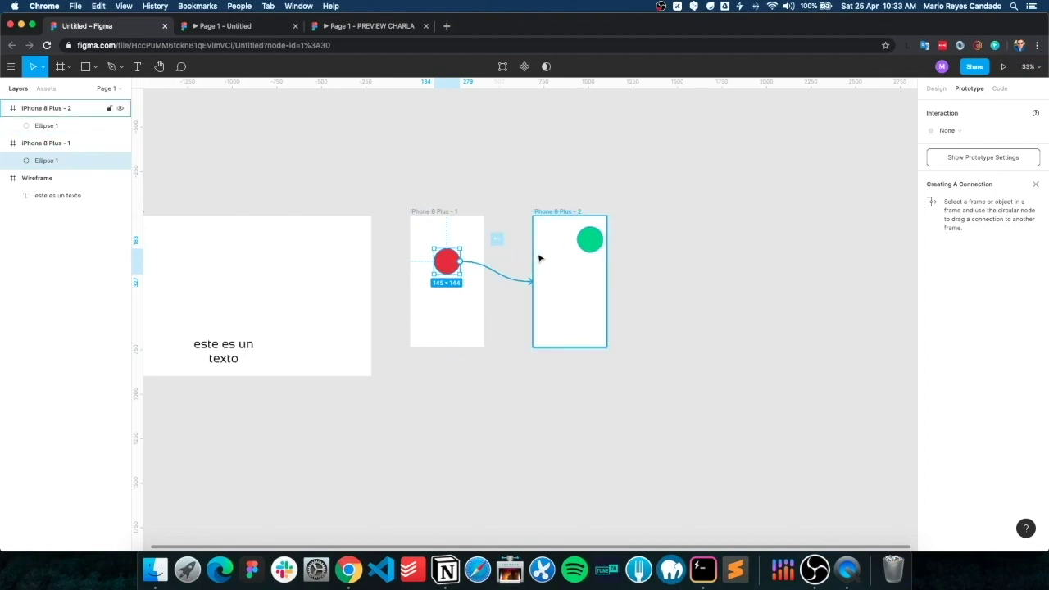
pyautogui.moveTo(537, 259); pyautogui.dragTo(539, 259)
# - Set the first phone frame's interaction trigger to On Tap and launch the prototype preview
pyautogui.click(438, 211)
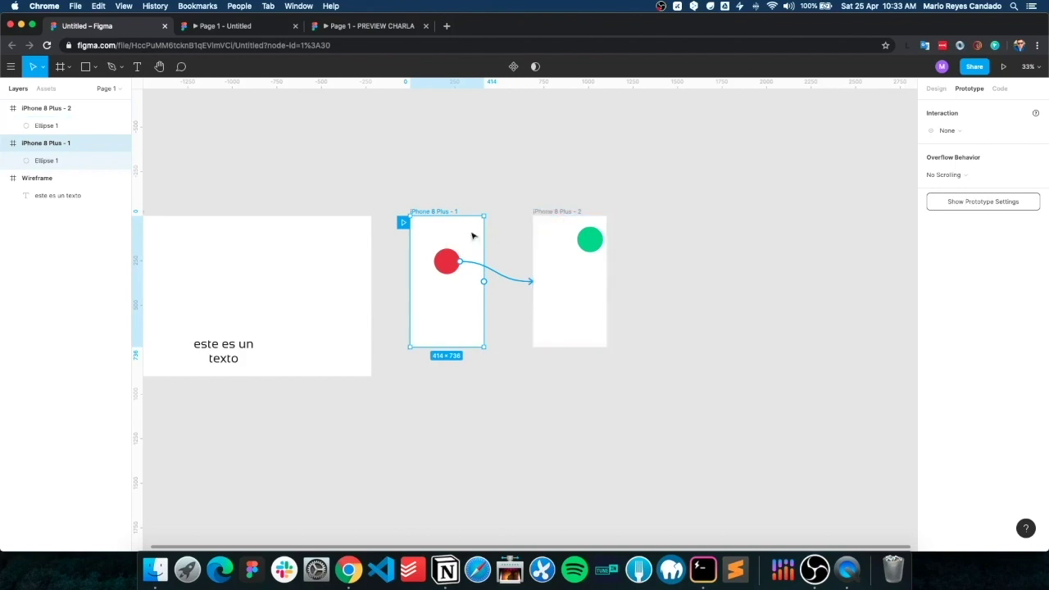
pyautogui.click(947, 130)
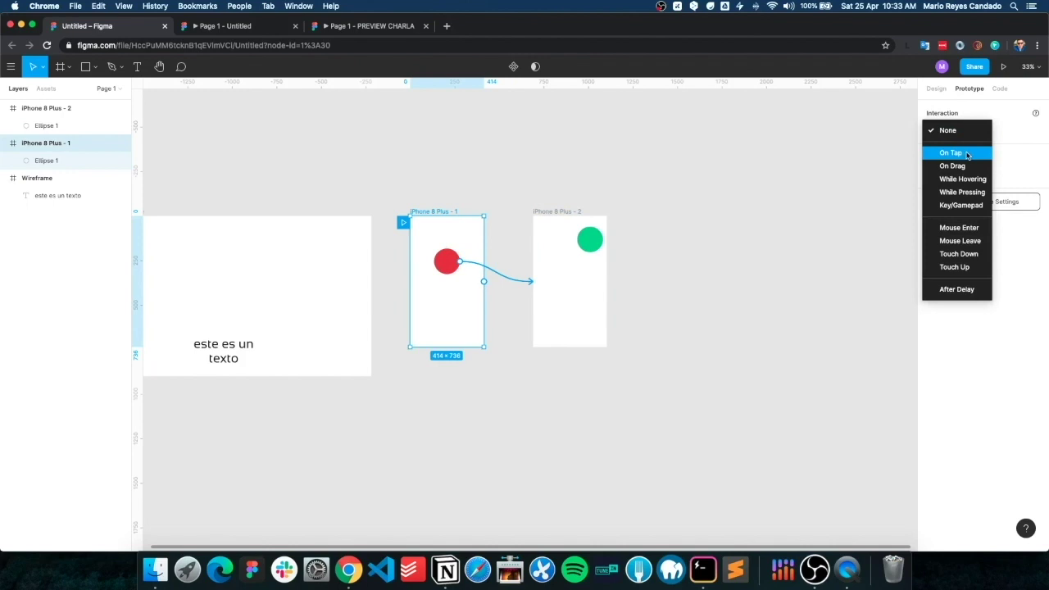
pyautogui.click(952, 153)
pyautogui.click(374, 217)
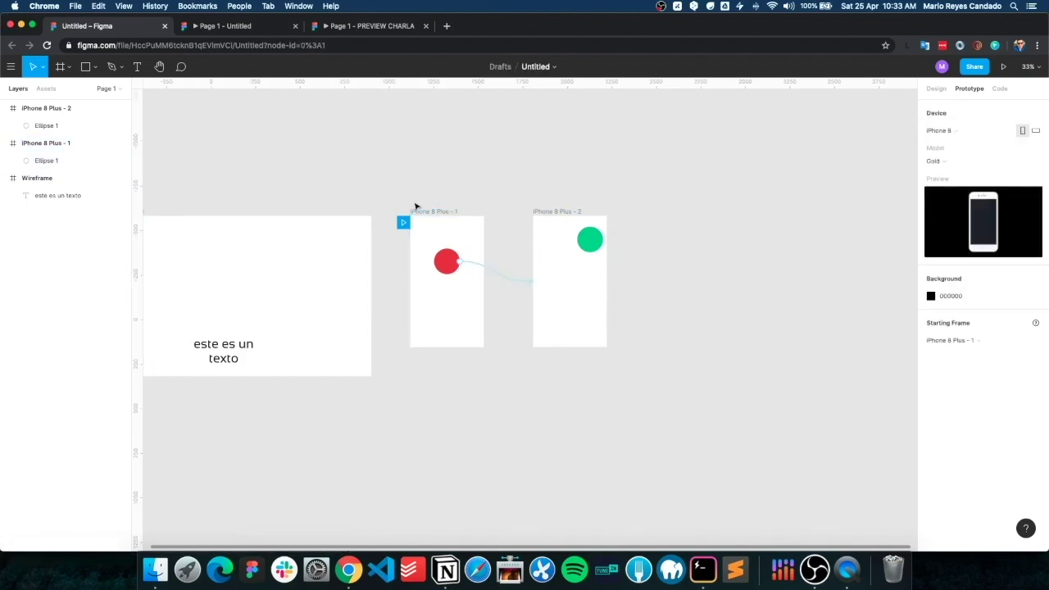
pyautogui.click(432, 212)
pyautogui.click(1003, 67)
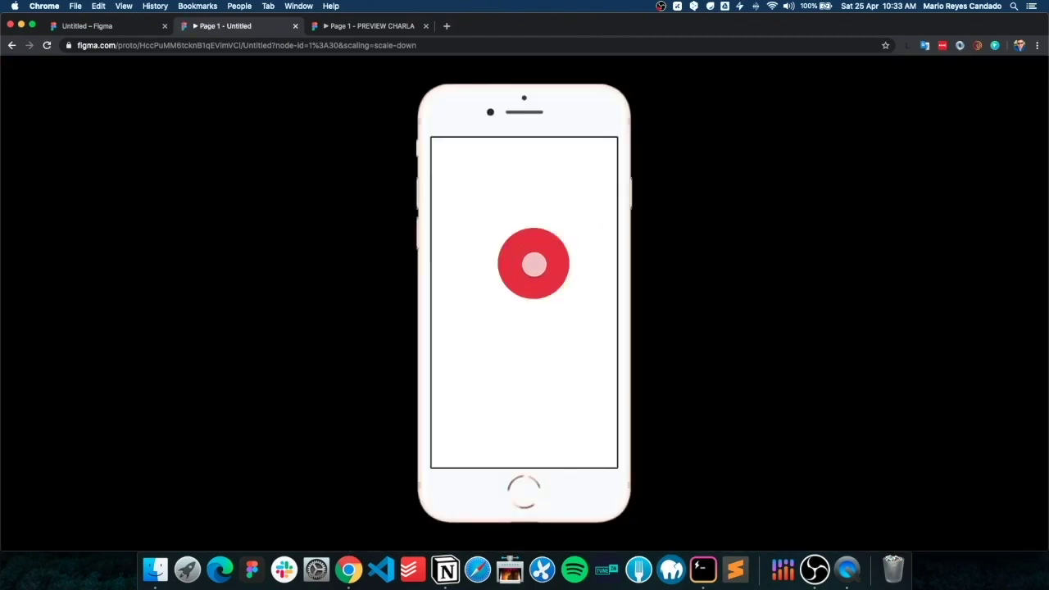
# - Test the red-circle tap, then link the green circle back to iPhone 8 Plus - 1
pyautogui.click(533, 263)
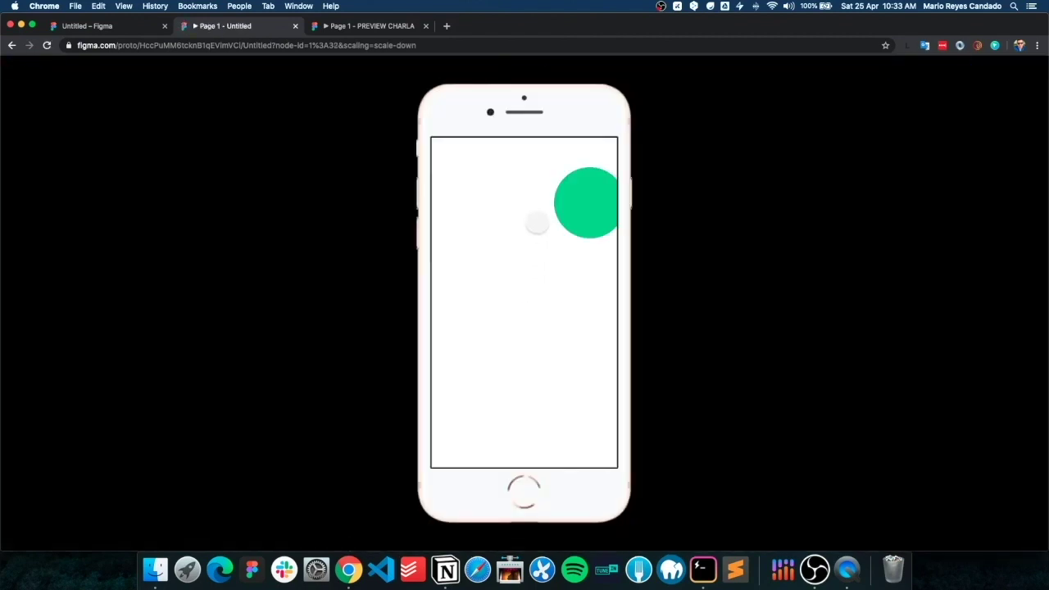
pyautogui.click(114, 26)
pyautogui.click(590, 238)
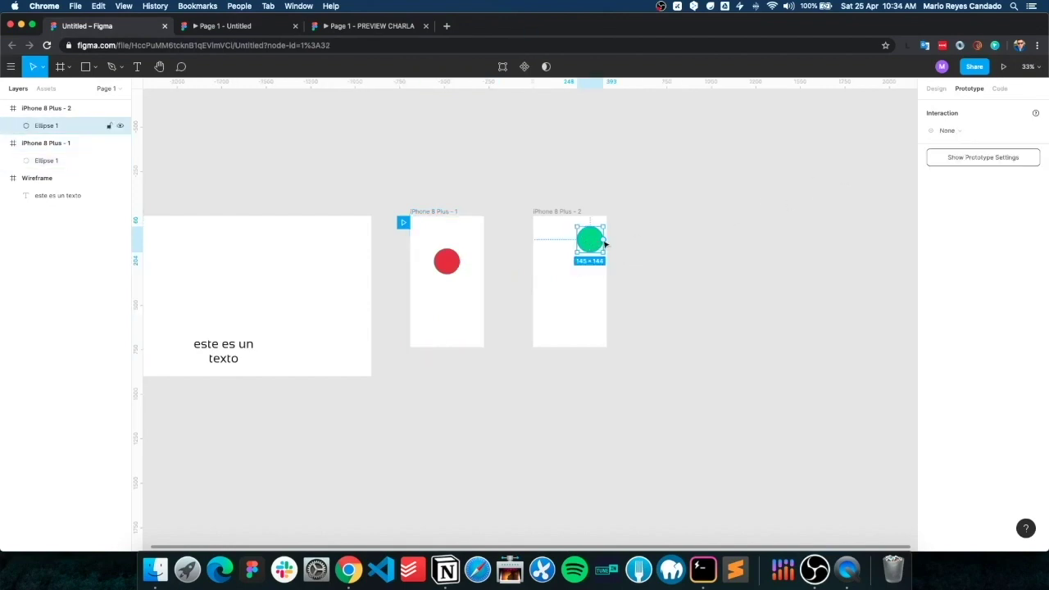
pyautogui.moveTo(489, 317); pyautogui.dragTo(482, 282)
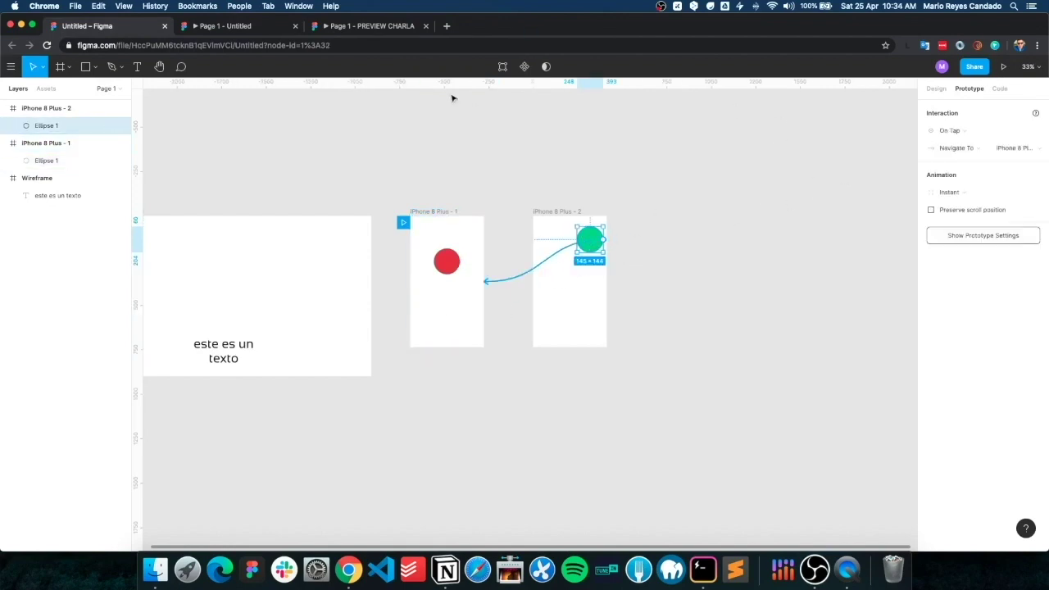
pyautogui.click(388, 175)
pyautogui.click(426, 212)
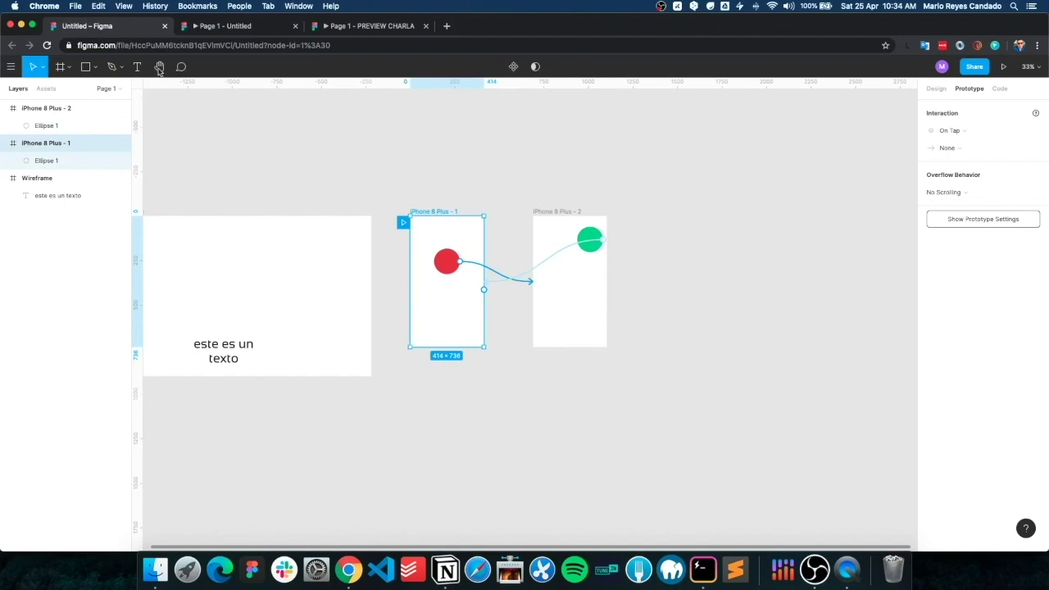
# - Test tapping back and forth between the red and green screens in the preview
pyautogui.click(236, 27)
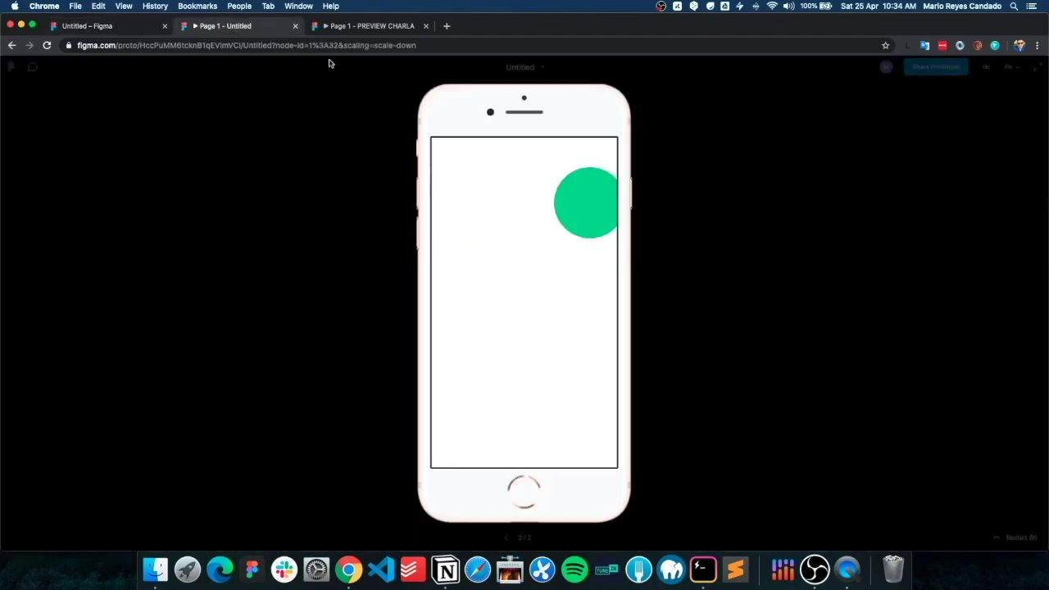
pyautogui.click(508, 538)
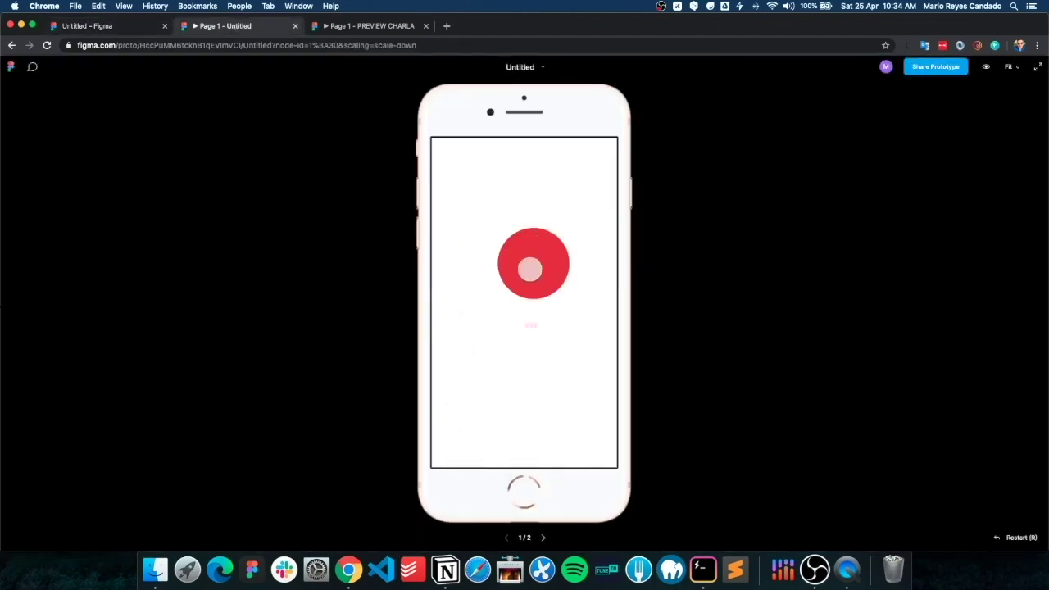
pyautogui.click(529, 268)
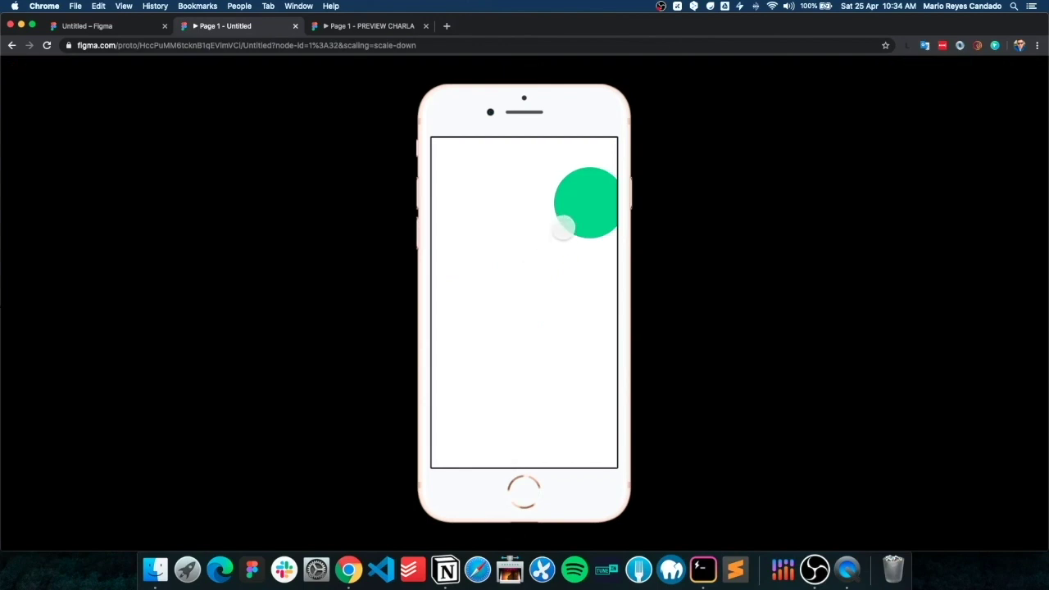
pyautogui.click(573, 198)
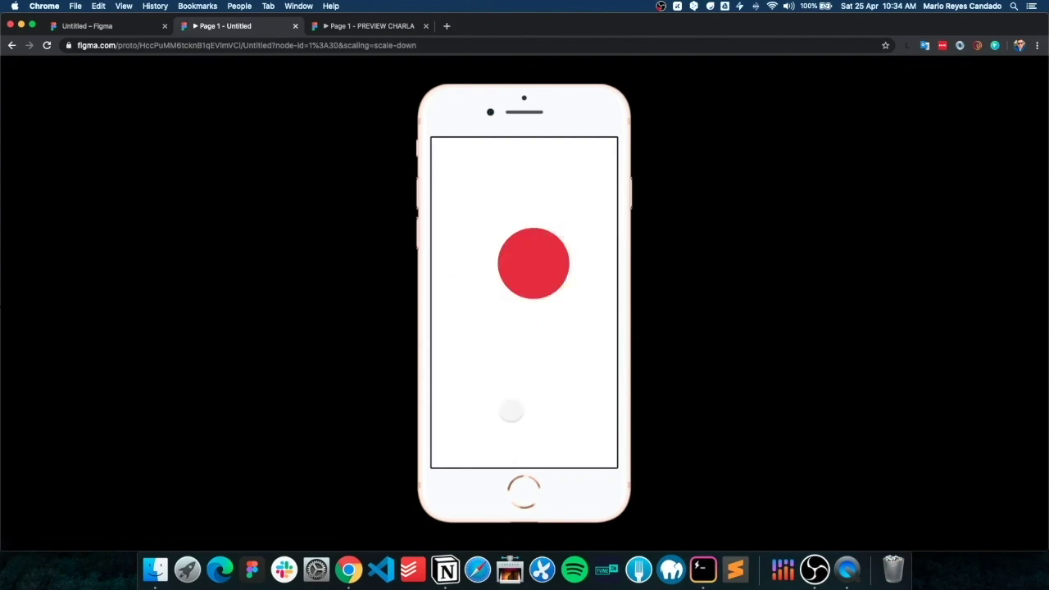
pyautogui.click(105, 26)
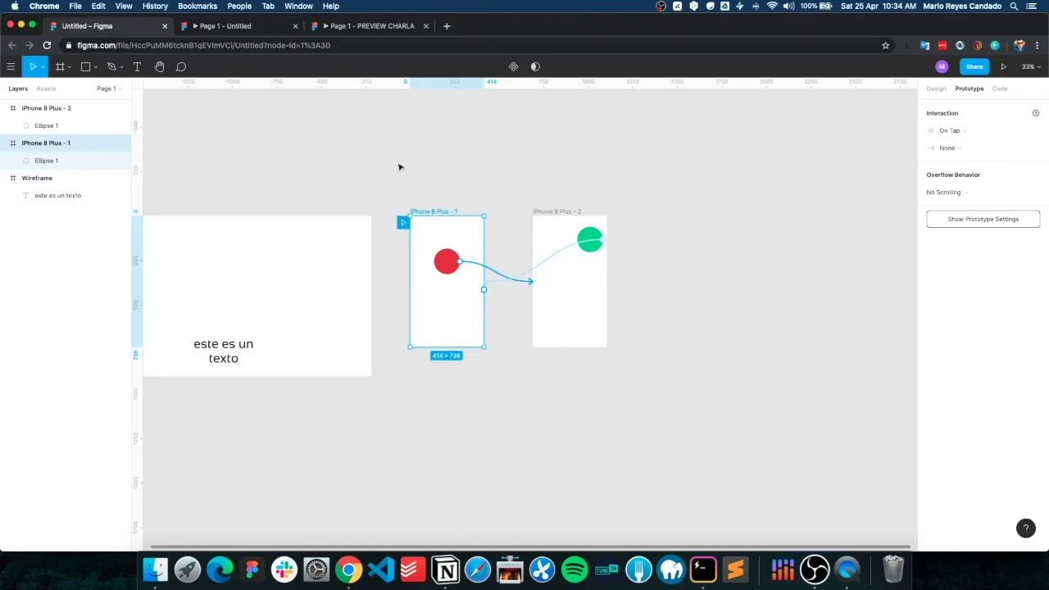
pyautogui.moveTo(426, 198); pyautogui.dragTo(519, 186)
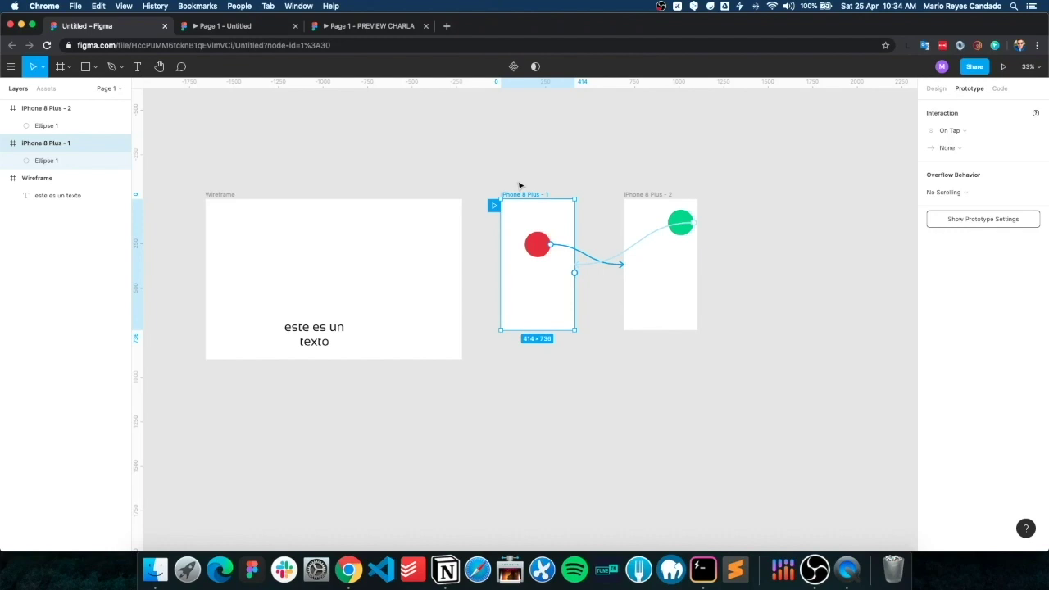
# - Scroll through the preview tab, then switch back to the Untitled editor tab
pyautogui.click(338, 31)
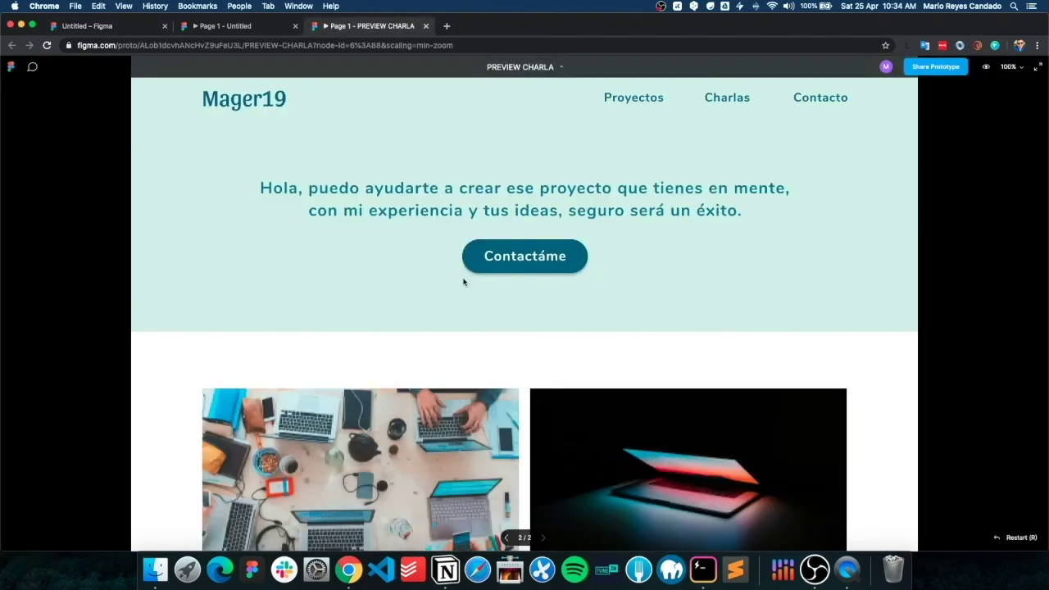
pyautogui.scroll(-5, 440, 363)
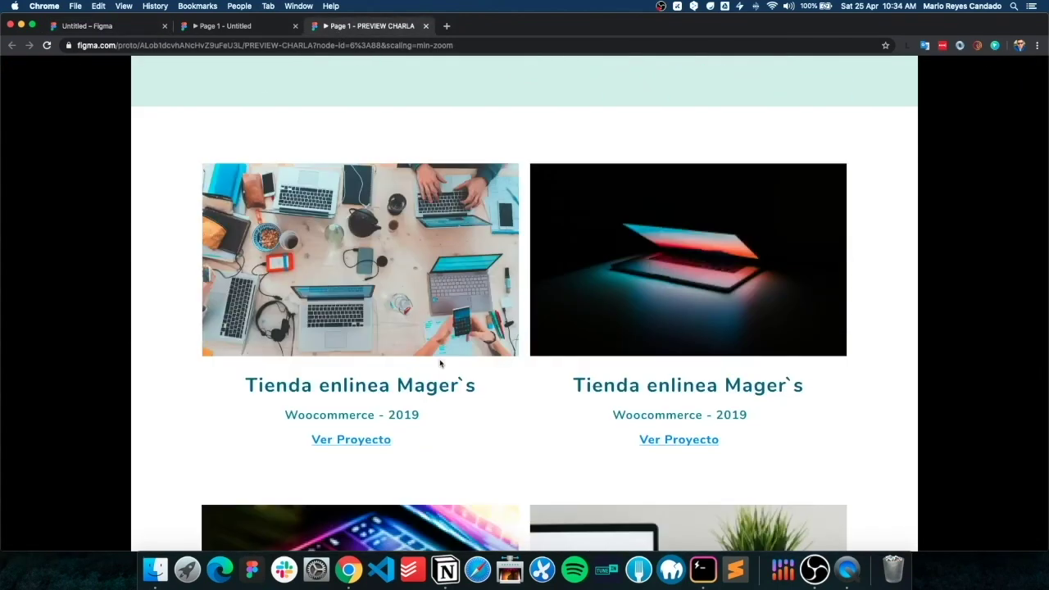
pyautogui.scroll(-2, 439, 364)
pyautogui.scroll(2, 436, 368)
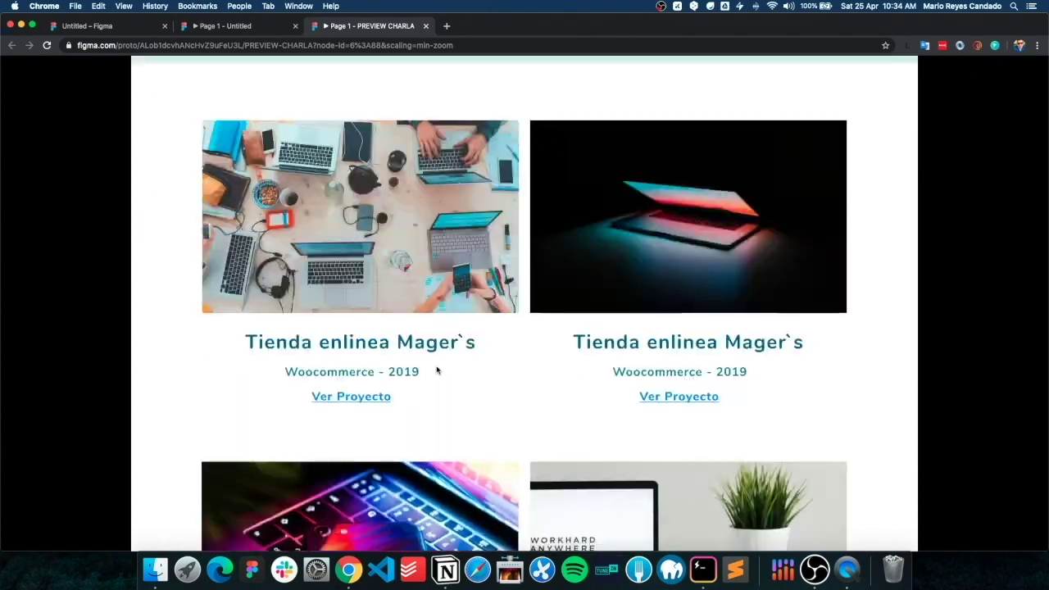
pyautogui.scroll(2, 432, 354)
pyautogui.click(115, 23)
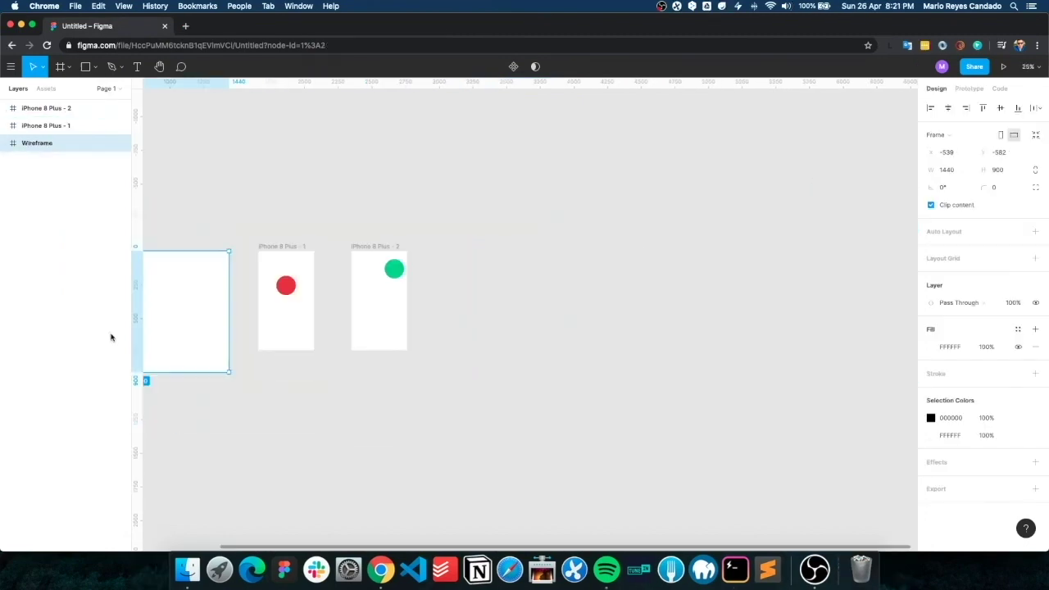
# - Add a 12-column layout grid with 80px column width to the desktop frame
pyautogui.click(1035, 258)
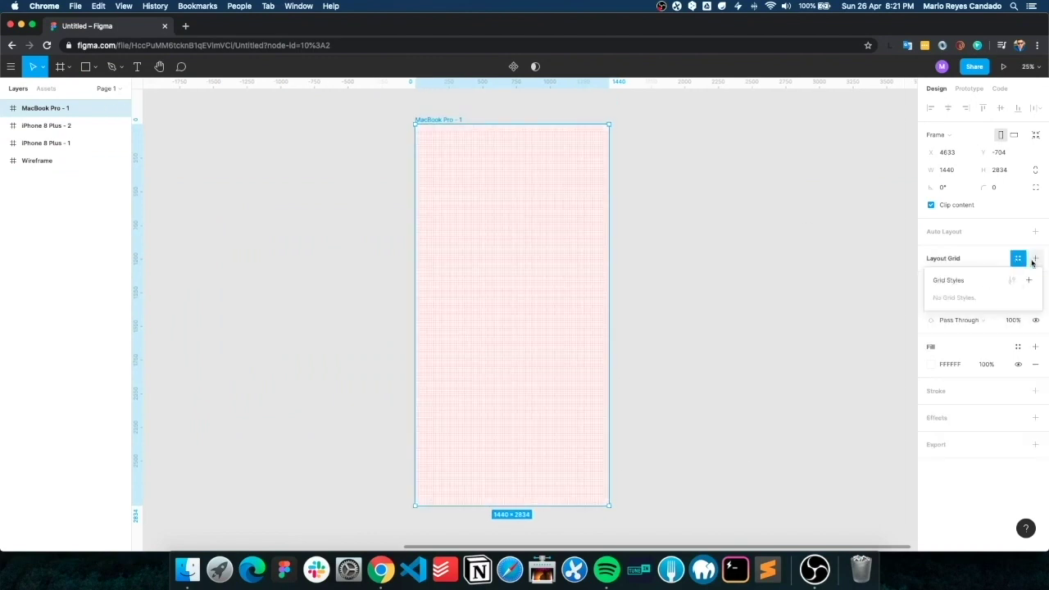
pyautogui.click(931, 276)
pyautogui.click(851, 358)
pyautogui.write('80')
pyautogui.press('Return')
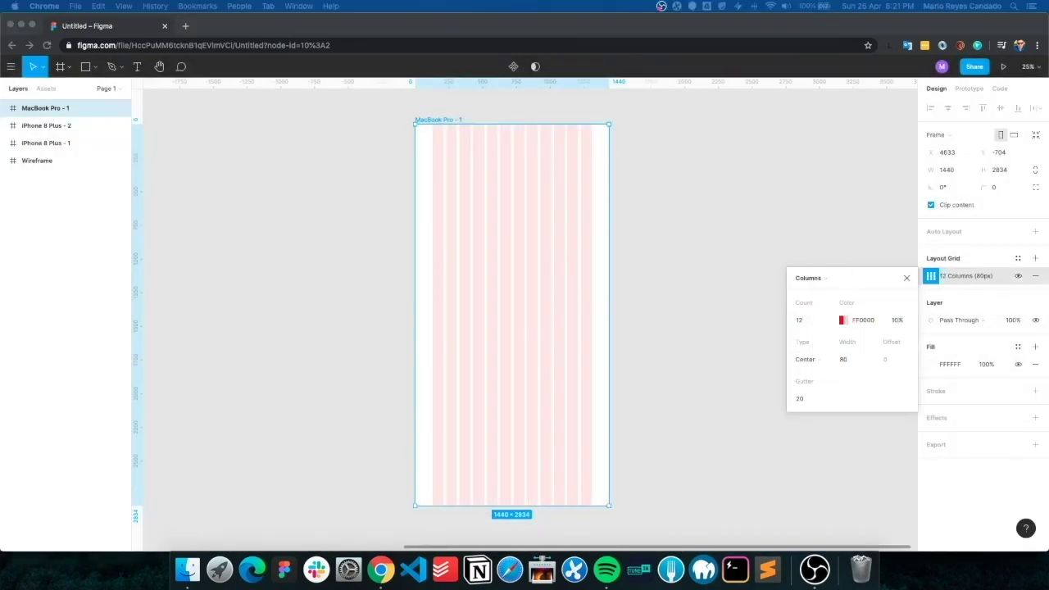
pyautogui.scroll(3, 511, 311)
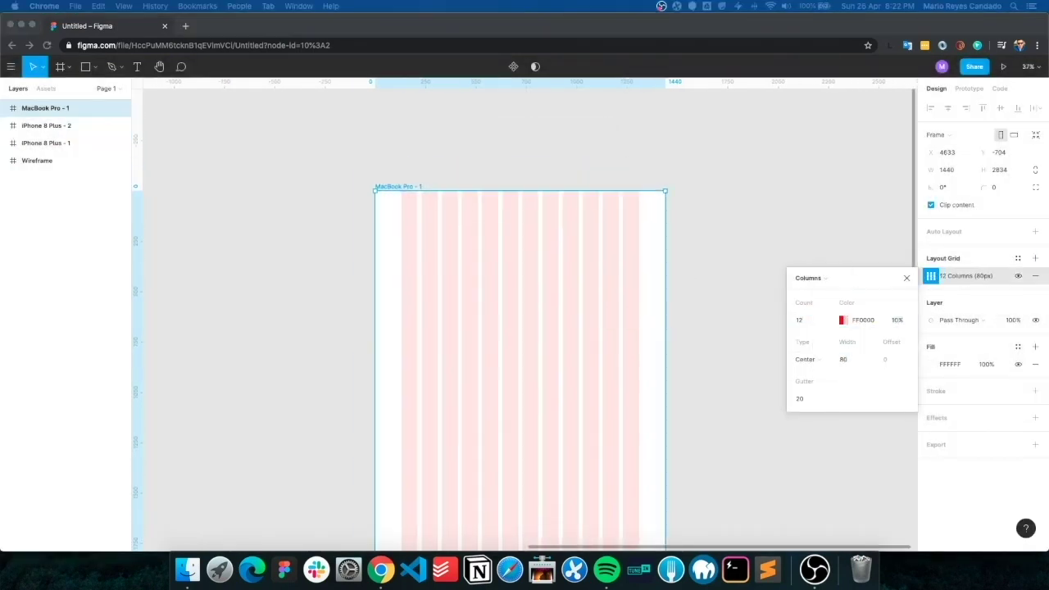
# - Draw a 500px-tall header band, fade the grid to 3% opacity, and paste the Mager19 title
pyautogui.press('r')
pyautogui.moveTo(374, 191); pyautogui.dragTo(665, 302)
pyautogui.click(996, 152)
pyautogui.write('500')
pyautogui.press('Return')
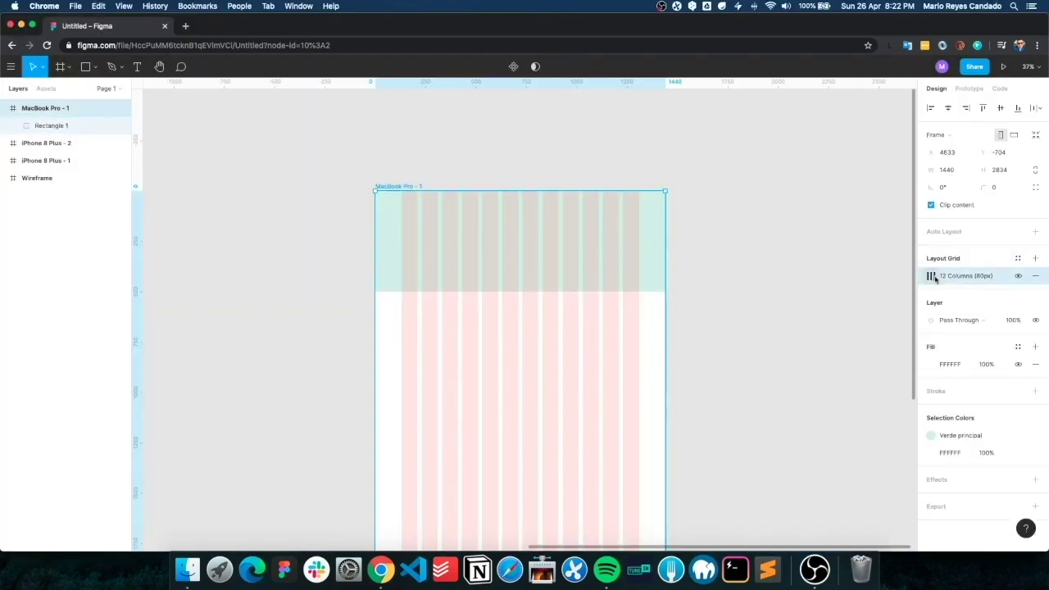
pyautogui.click(931, 275)
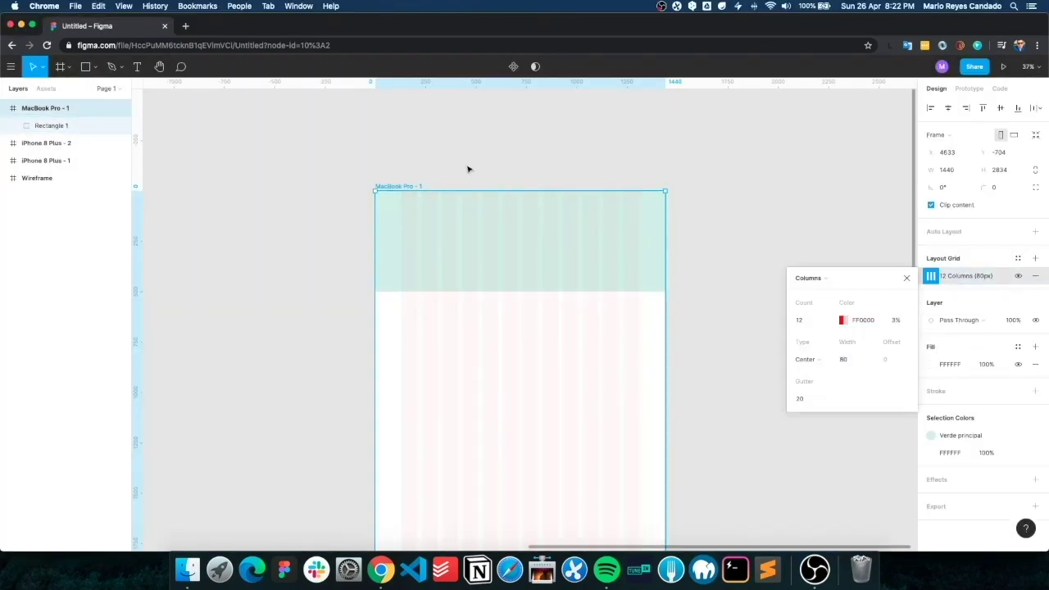
pyautogui.hotkey('ctrl', 'v')
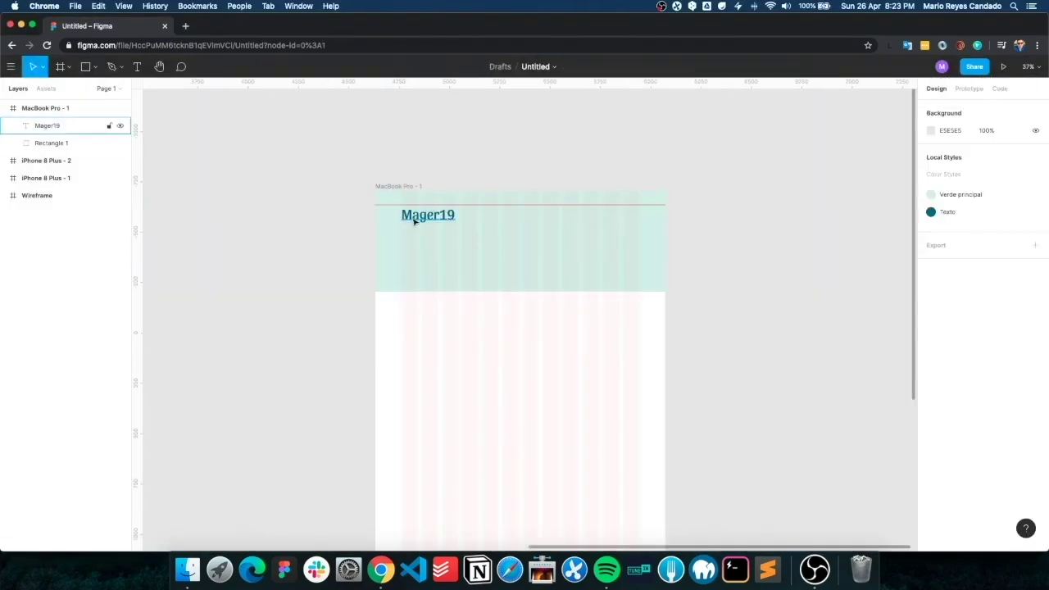
# - Add the Proyectos nav link text and choose its font
pyautogui.click(498, 222)
pyautogui.write('Proyectos')
pyautogui.click(978, 346)
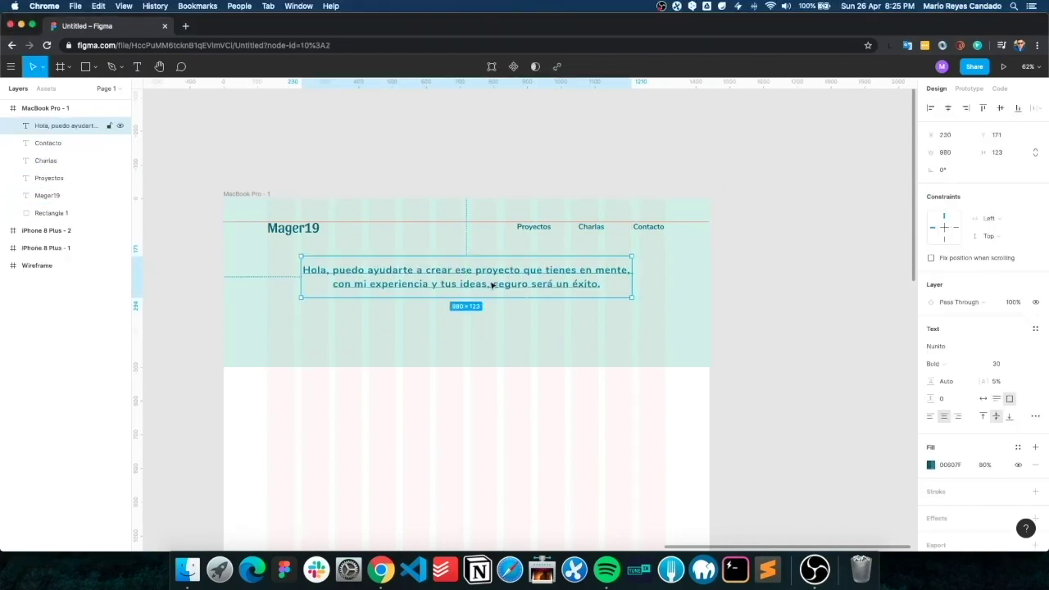
# - Round the Contactáme button rectangle's corners to radius 20
pyautogui.click(996, 170)
pyautogui.write('20')
pyautogui.press('Return')
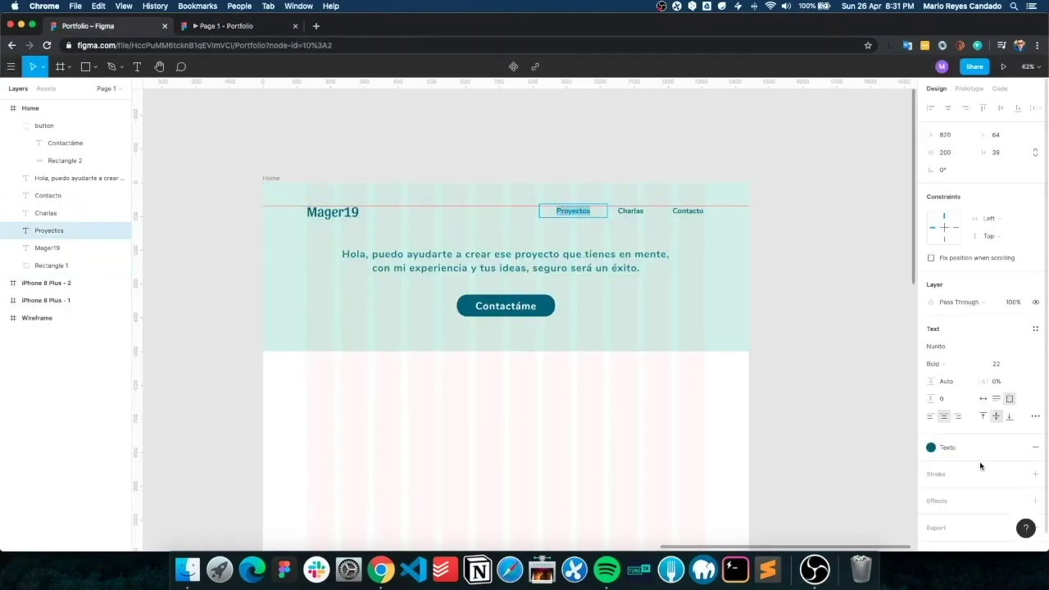
# - Underline the Proyectos nav link and draw a 580×319 grey image placeholder
pyautogui.click(934, 398)
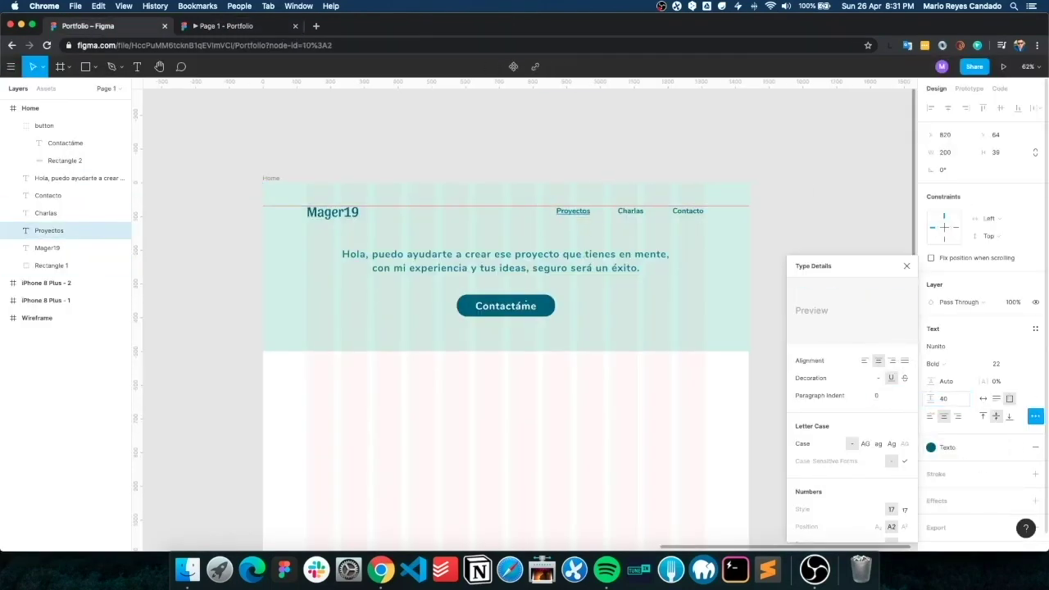
pyautogui.press('Escape')
pyautogui.scroll(-3, 518, 218)
pyautogui.press('r')
pyautogui.moveTo(306, 257); pyautogui.dragTo(502, 365)
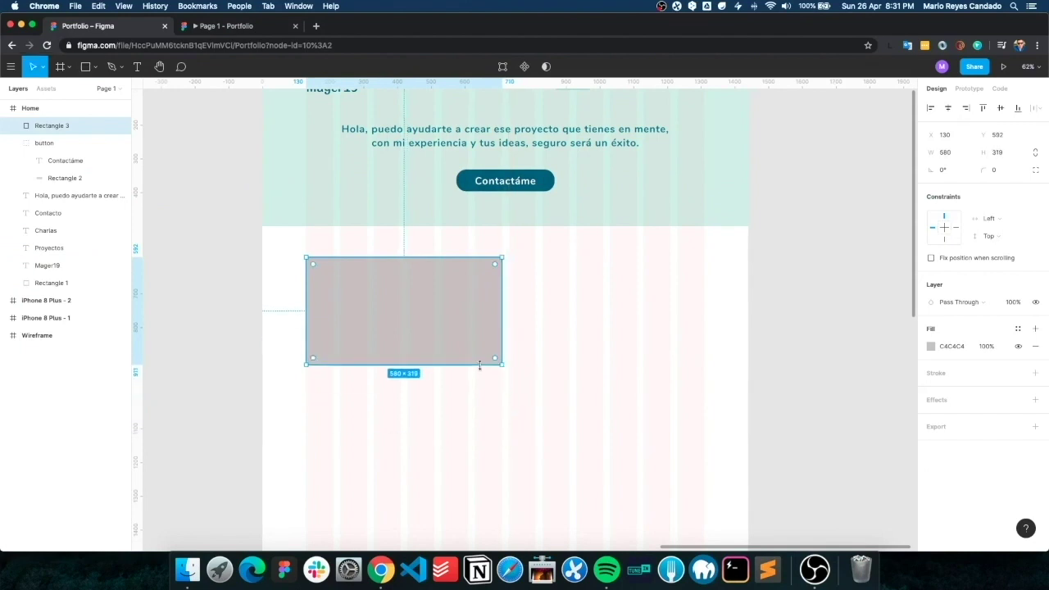
pyautogui.press('Escape')
# - Add 'Tienda enlinea Mager`s', 'Woocommerce - 2019' and 'Ver Proyecto' text below the image
pyautogui.press('t')
pyautogui.moveTo(305, 375); pyautogui.dragTo(503, 406)
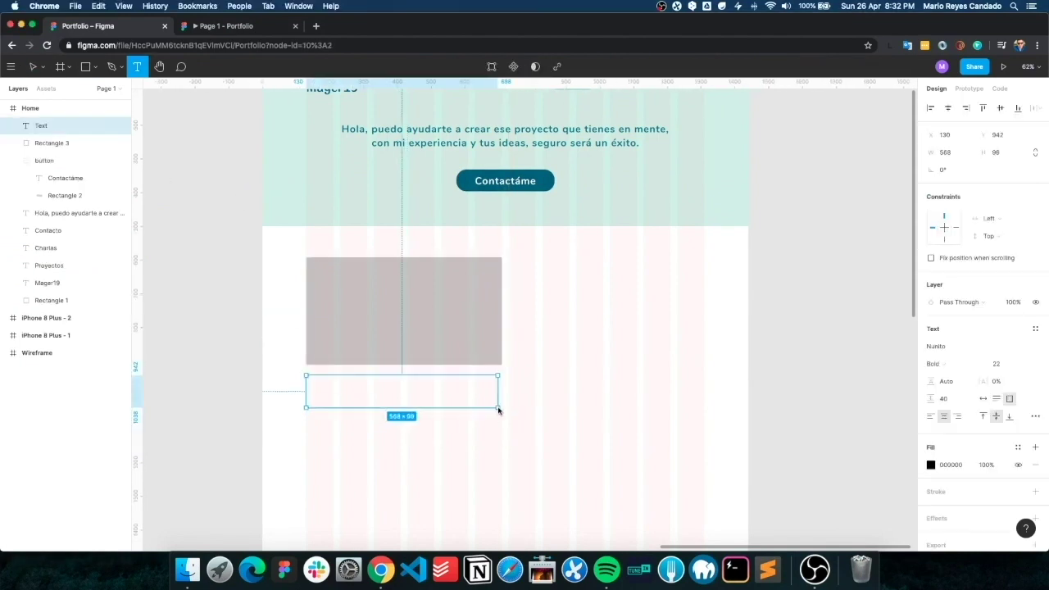
pyautogui.write('Tienda enlinea Mager`s')
pyautogui.press('Escape')
pyautogui.write('Woocommerce - 2019')
pyautogui.moveTo(424, 411); pyautogui.dragTo(425, 400)
pyautogui.press('Escape')
pyautogui.click(136, 67)
pyautogui.moveTo(339, 411)
pyautogui.mouseDown()
pyautogui.moveTo(468, 426)
pyautogui.moveTo(492, 403)
pyautogui.mouseUp()
pyautogui.write('Ver Proyecto')
pyautogui.press('Escape')
pyautogui.press('Escape')
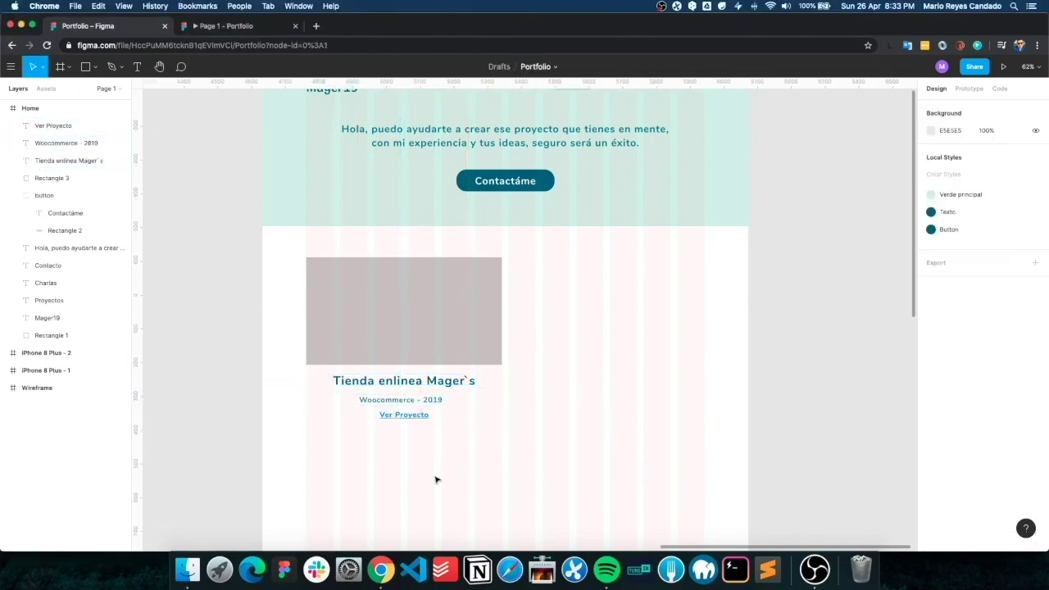
# - Group the card layers and make them the 'item portfolio' component
pyautogui.moveTo(435, 480); pyautogui.dragTo(443, 368)
pyautogui.hotkey('ctrl', 'g')
pyautogui.hotkey('ctrl', 'alt', 'k')
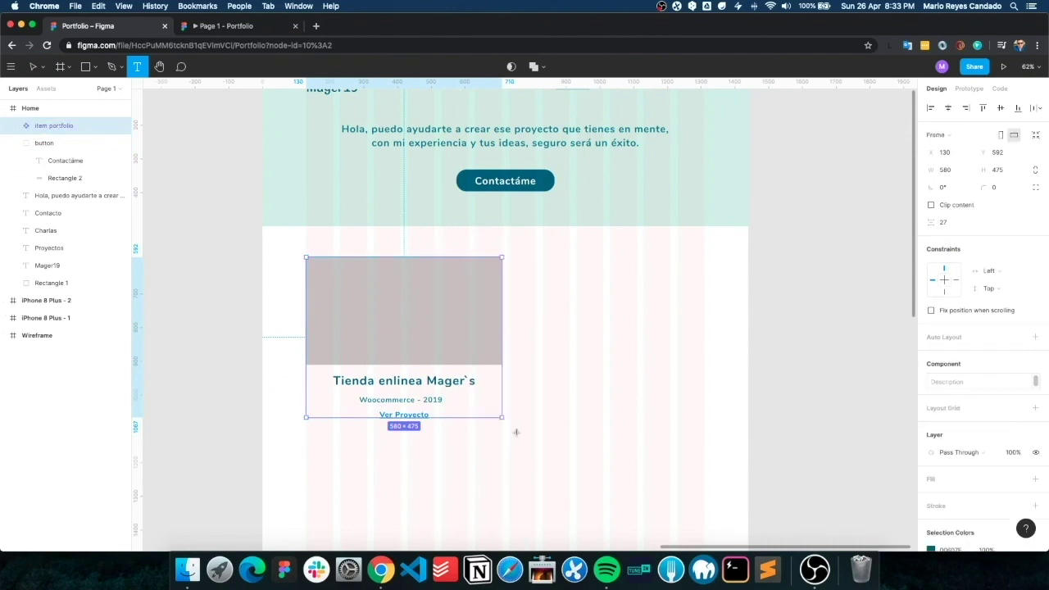
# - Copy the project card into a two-by-two grid of four cards
pyautogui.moveTo(368, 331); pyautogui.dragTo(593, 325)
pyautogui.scroll(-3, 592, 325)
pyautogui.moveTo(401, 136); pyautogui.dragTo(401, 323)
pyautogui.moveTo(567, 136)
pyautogui.mouseDown()
pyautogui.moveTo(566, 323)
pyautogui.moveTo(322, 387)
pyautogui.moveTo(626, 445)
pyautogui.mouseUp()
pyautogui.scroll(-3, 566, 323)
pyautogui.scroll(5, 625, 444)
# - Fill the card image placeholders with Unsplash tech photos
pyautogui.doubleClick(382, 262)
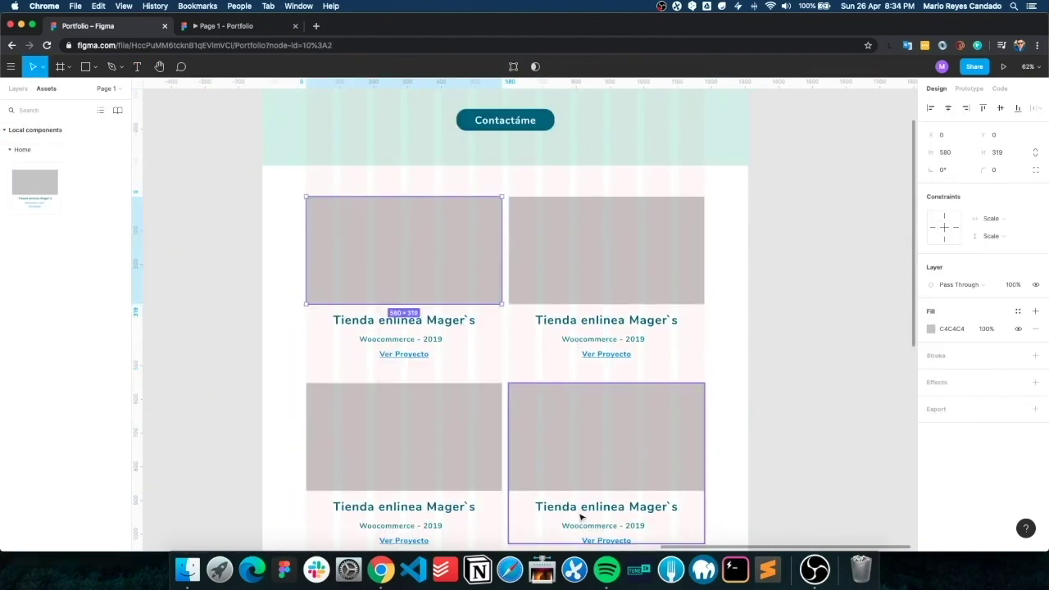
pyautogui.hotkey('ctrl', 'alt', 'p')
pyautogui.click(788, 252)
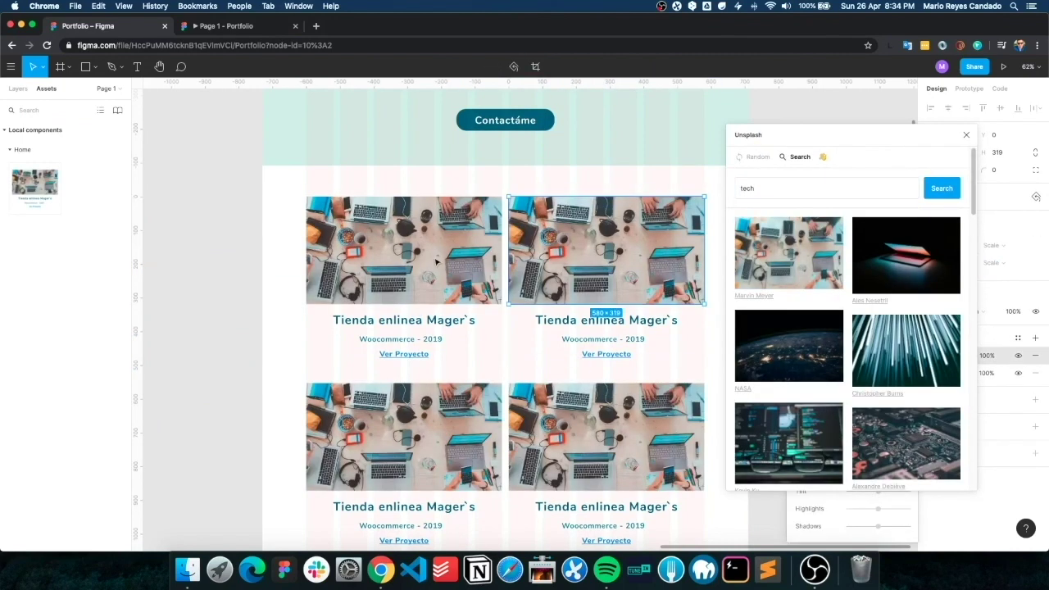
pyautogui.click(905, 255)
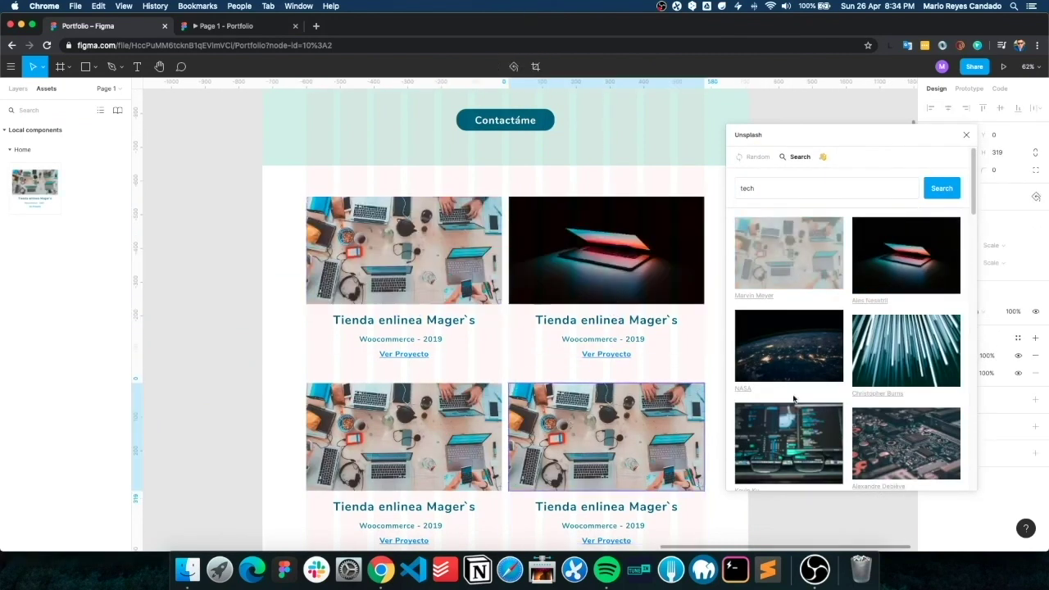
pyautogui.scroll(-3, 793, 398)
pyautogui.click(410, 445)
pyautogui.click(788, 326)
pyautogui.scroll(-5, 491, 369)
pyautogui.scroll(10, 491, 328)
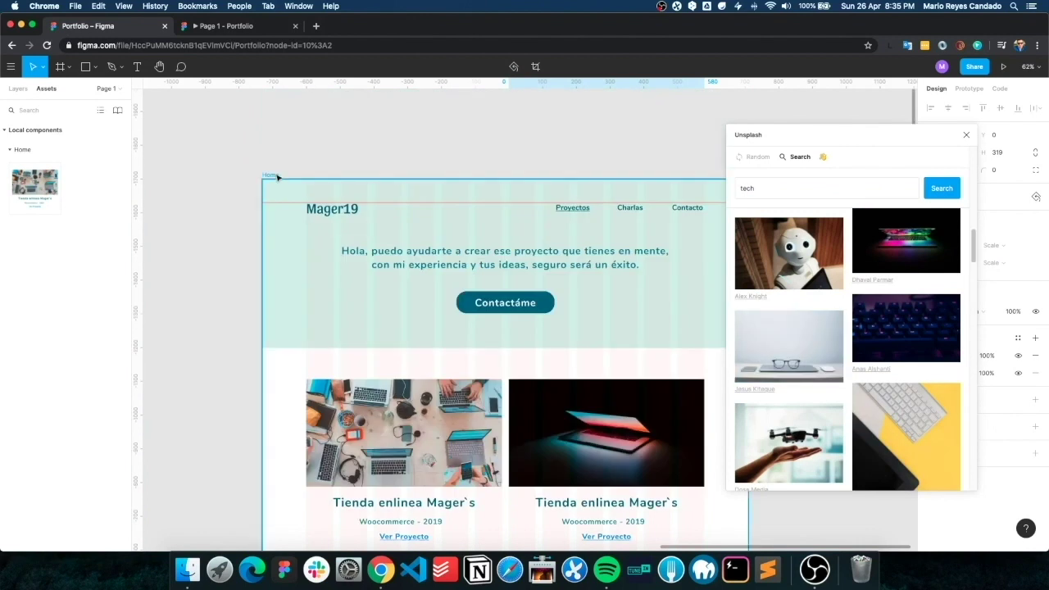
pyautogui.click(1003, 66)
pyautogui.press('super+1')
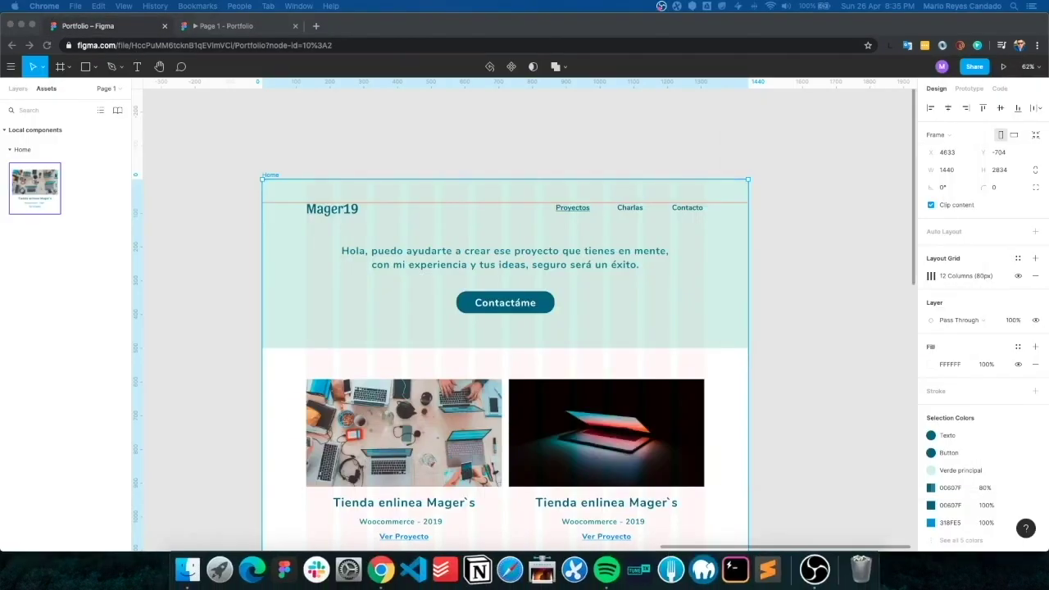
# - Group the project cards and name the group 'portfolio'
pyautogui.scroll(-5, 519, 260)
pyautogui.scroll(-3, 519, 328)
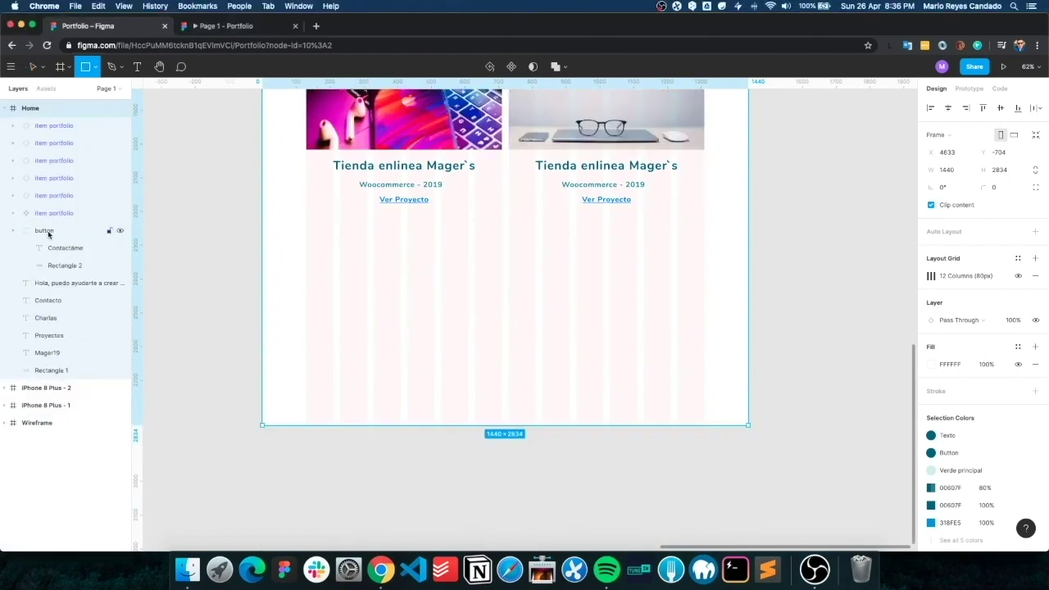
pyautogui.hotkey('alt', 'l')
pyautogui.doubleClick(45, 125)
pyautogui.write('portfolio')
pyautogui.press('Return')
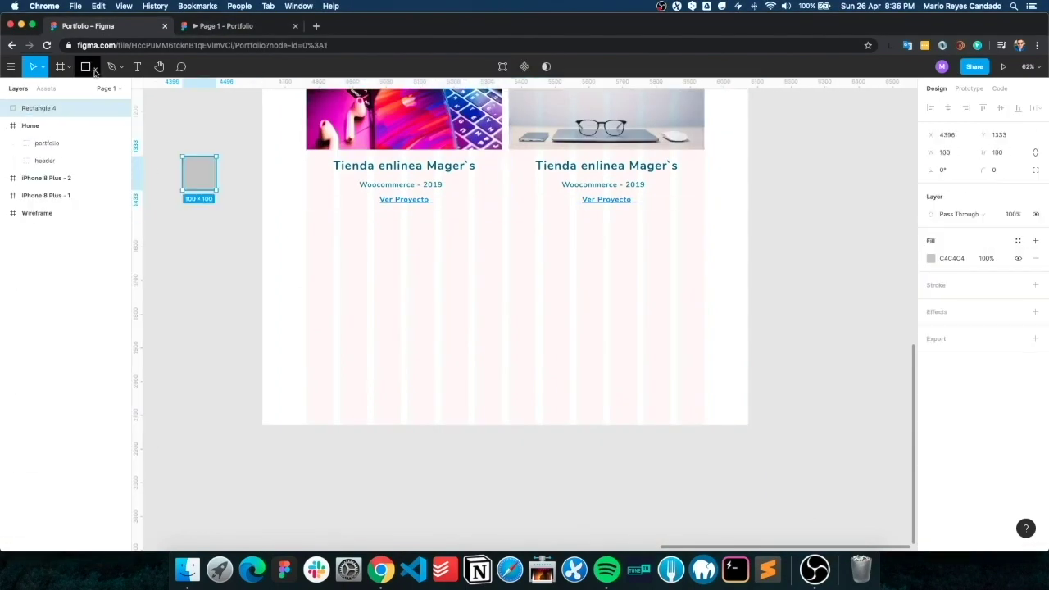
# - Draw the 1440×320 mint footer band with lorem ipsum text in the Texto colour
pyautogui.moveTo(262, 246); pyautogui.dragTo(748, 353)
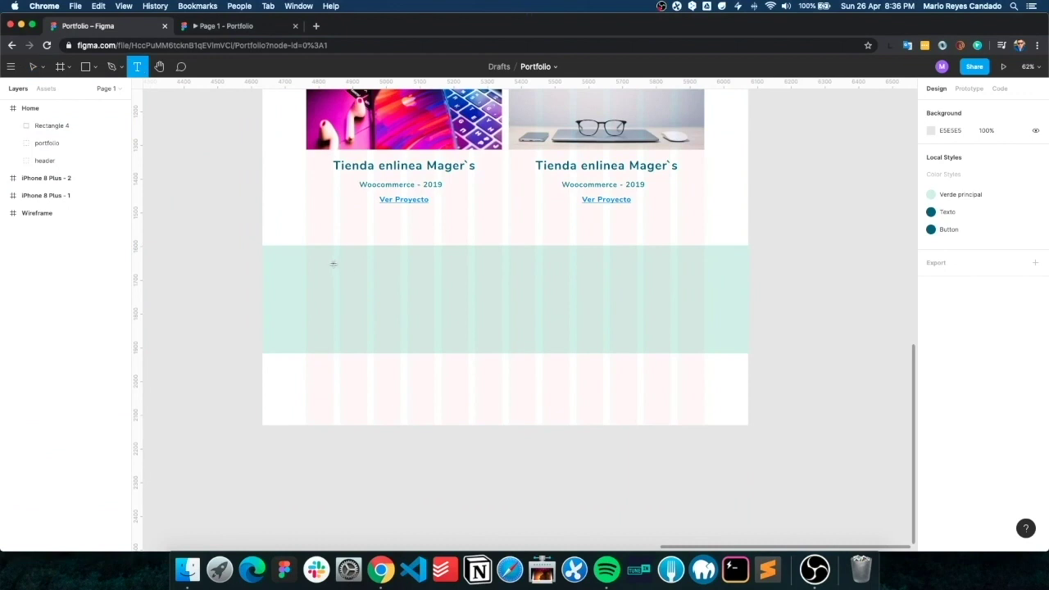
pyautogui.hotkey('ctrl', 'v')
pyautogui.click(1018, 353)
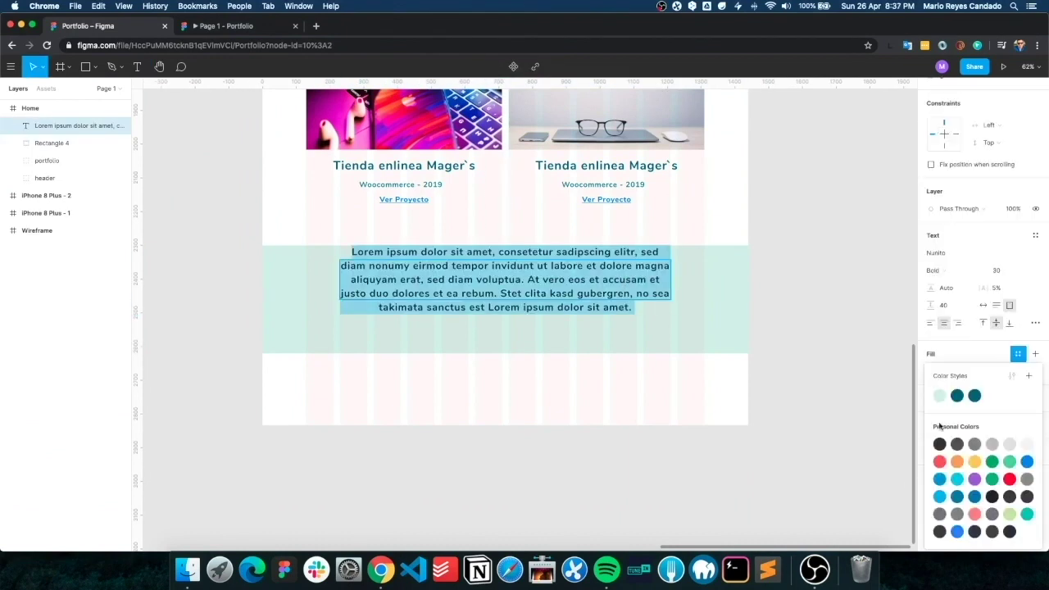
pyautogui.click(791, 313)
pyautogui.click(345, 328)
# - Add evenly spaced Linkedin, Youtube, Twitter and Instagram links to the footer
pyautogui.hotkey('ctrl', 'v')
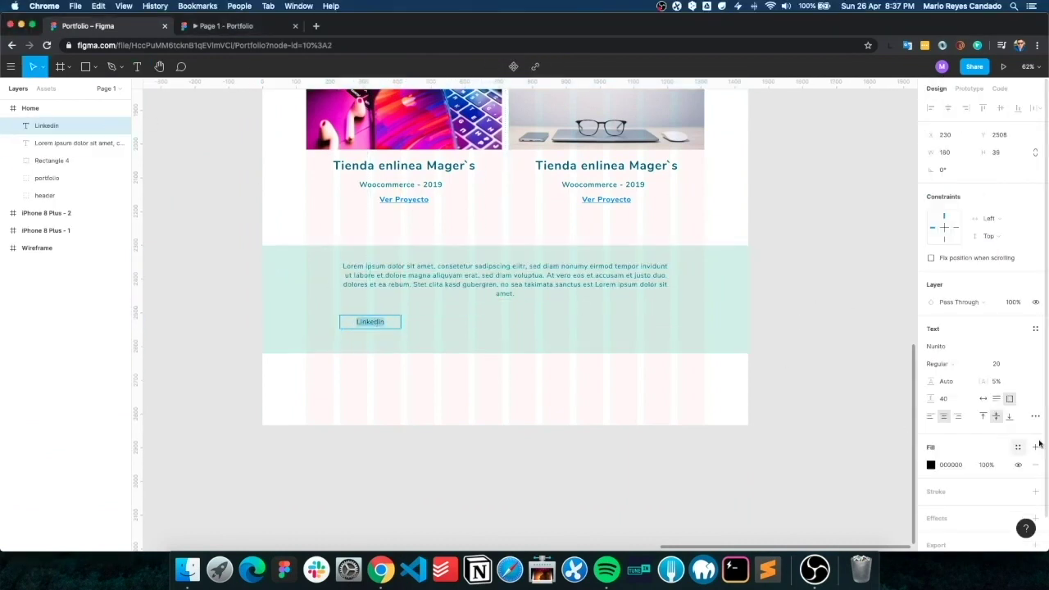
pyautogui.hotkey('ctrl', 'v')
pyautogui.moveTo(370, 321); pyautogui.dragTo(591, 321)
pyautogui.press('Return')
pyautogui.write('Twitter')
pyautogui.press('Escape')
pyautogui.press('Return')
pyautogui.write('Instagram')
pyautogui.press('Escape')
pyautogui.moveTo(370, 321); pyautogui.dragTo(655, 336)
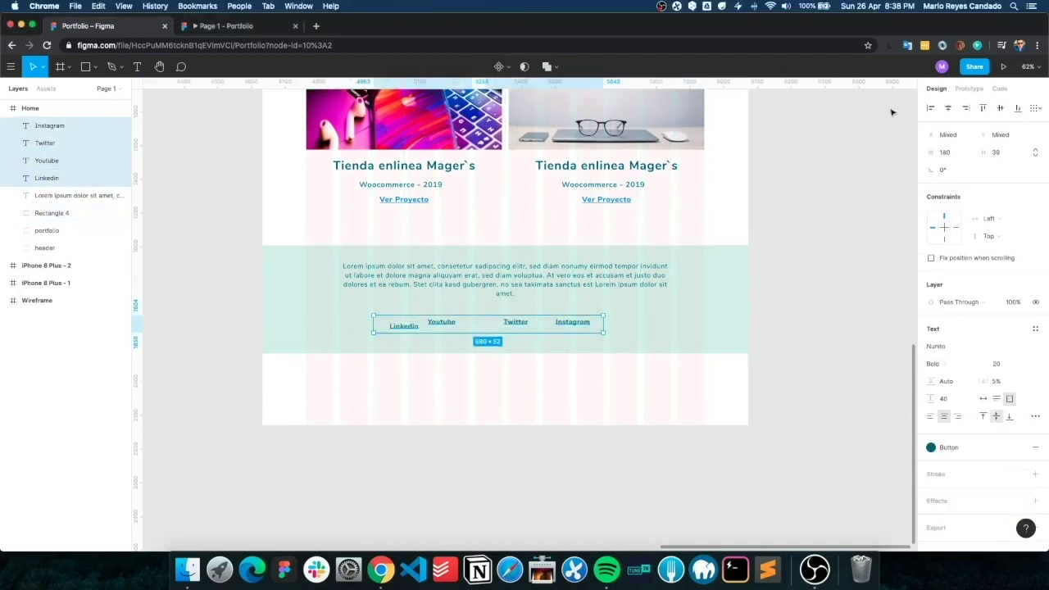
pyautogui.click(1000, 110)
pyautogui.moveTo(566, 326); pyautogui.dragTo(582, 322)
# - Add a smaller '2020' text and group all the footer layers
pyautogui.press('Escape')
pyautogui.hotkey('ctrl', 'v')
pyautogui.click(1006, 363)
pyautogui.click(967, 385)
pyautogui.click(531, 383)
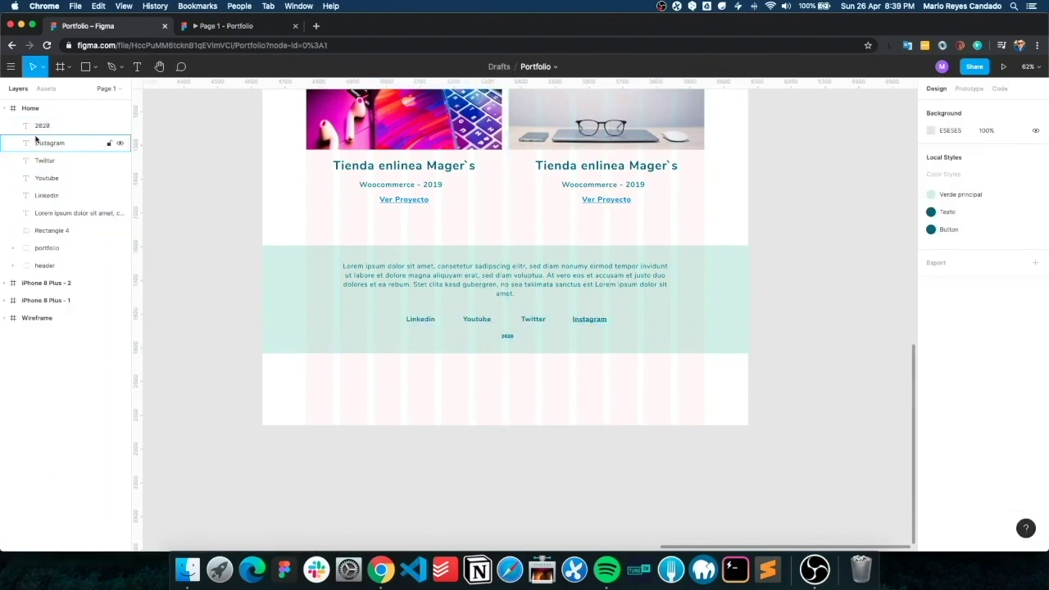
pyautogui.hotkey('ctrl', 'g')
# - Preview the finished Home page in the prototype view
pyautogui.click(30, 107)
pyautogui.click(221, 25)
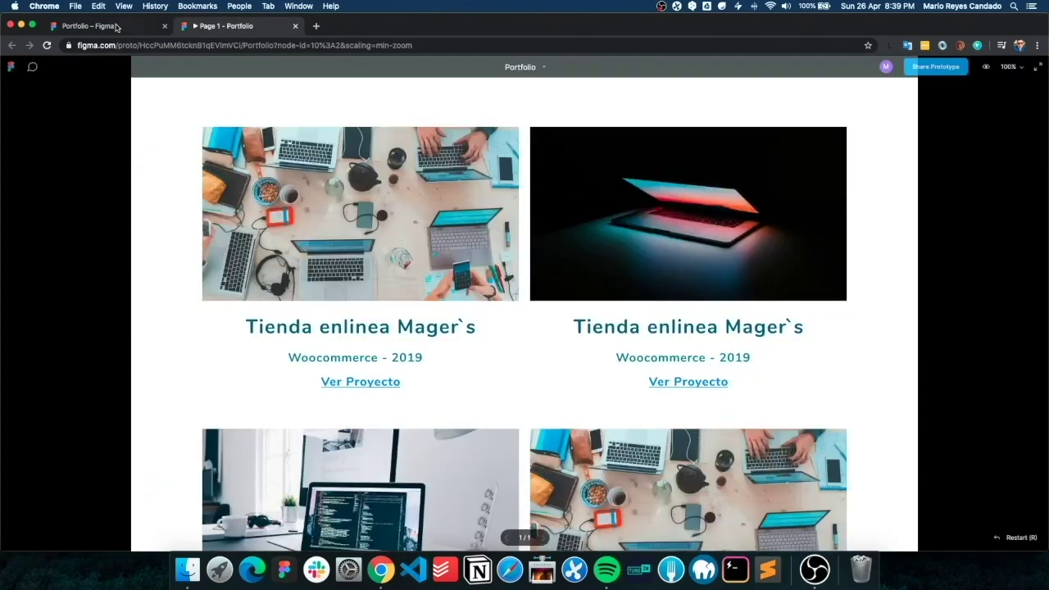
pyautogui.click(88, 25)
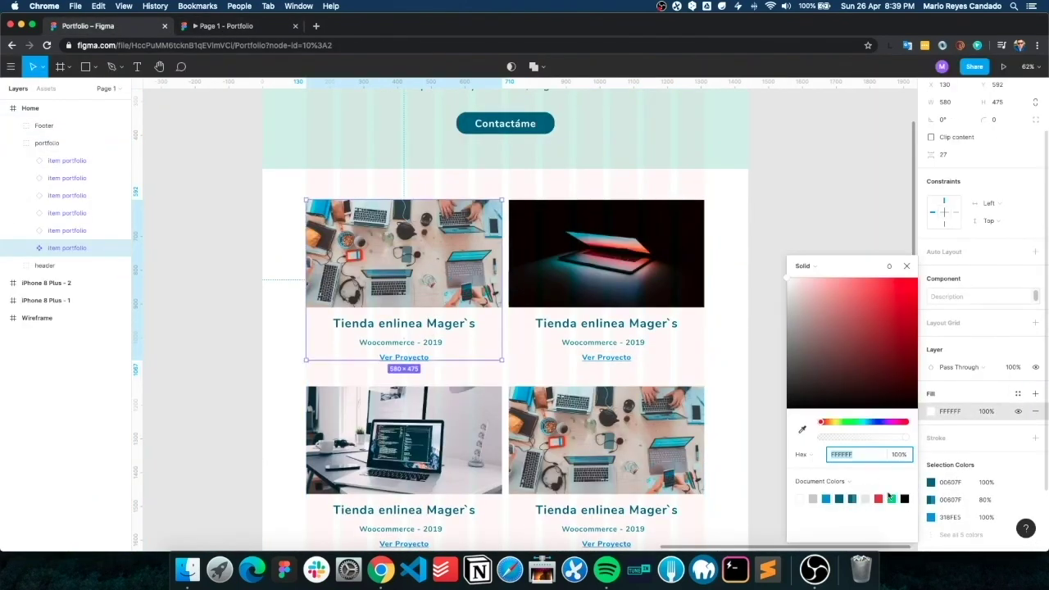
pyautogui.press('Escape')
pyautogui.click(270, 168)
pyautogui.press('Escape')
pyautogui.hotkey('ctrl', 'Tab')
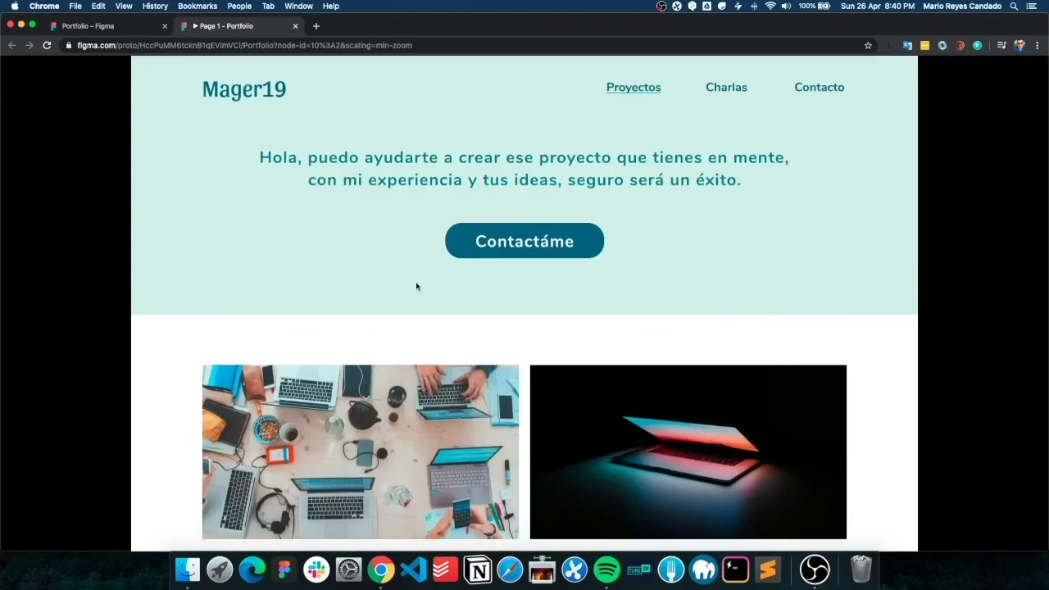
pyautogui.scroll(-5, 417, 286)
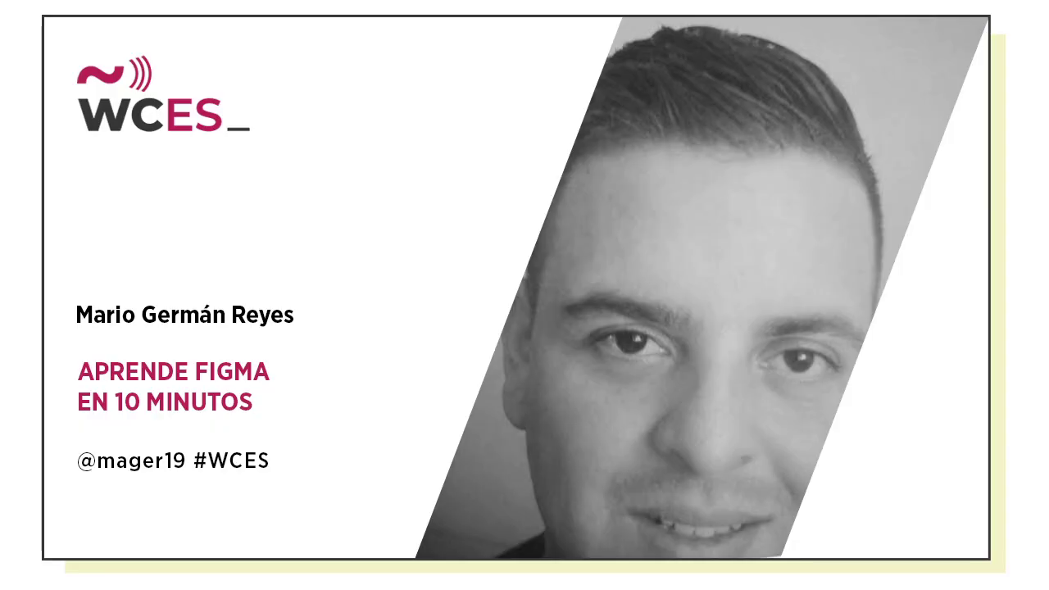